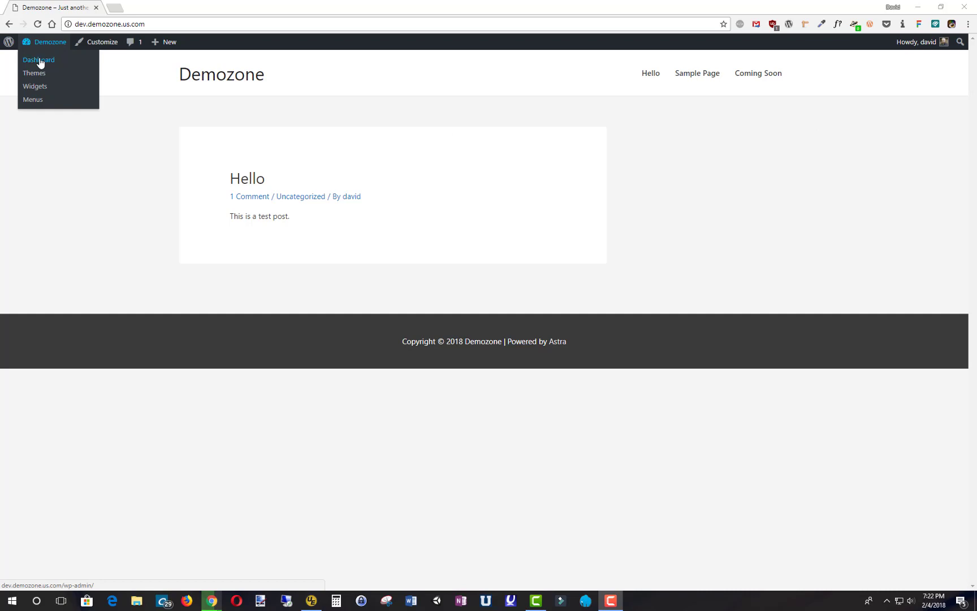
Go from the Dashboard to the Plugins list to confirm Beaver Builder and UABB are installed.
click(38, 60)
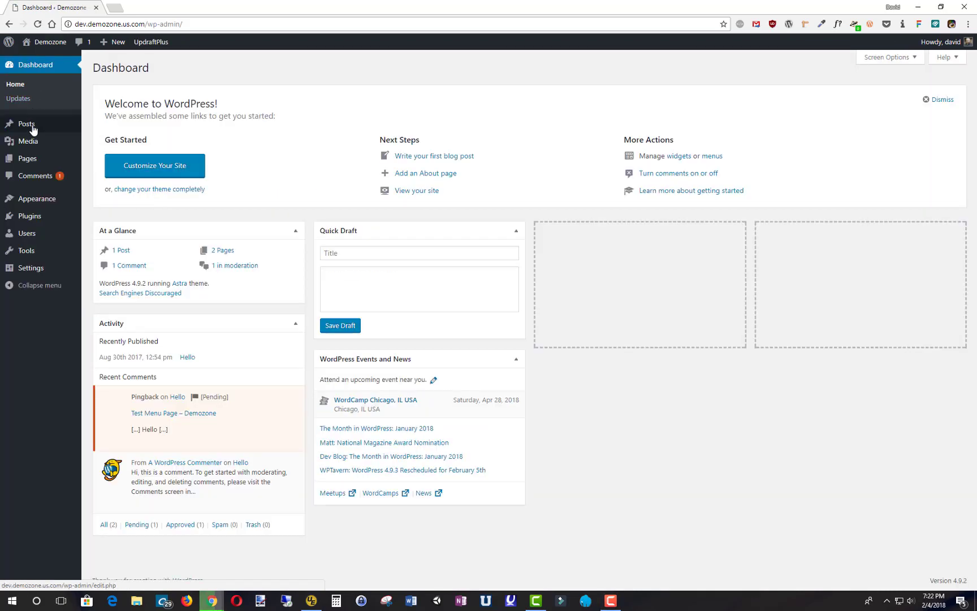
click(35, 215)
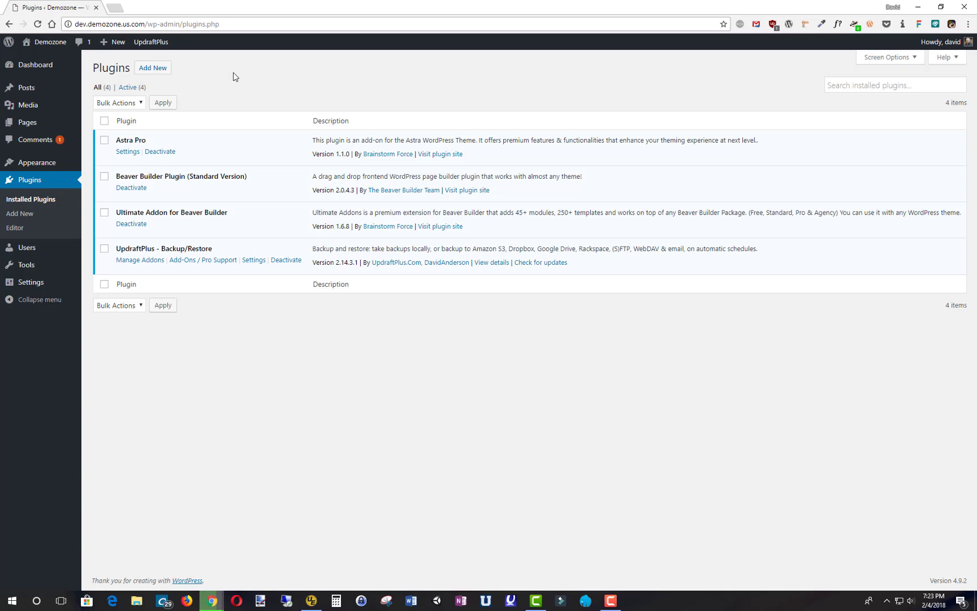
mouse_move(26, 124)
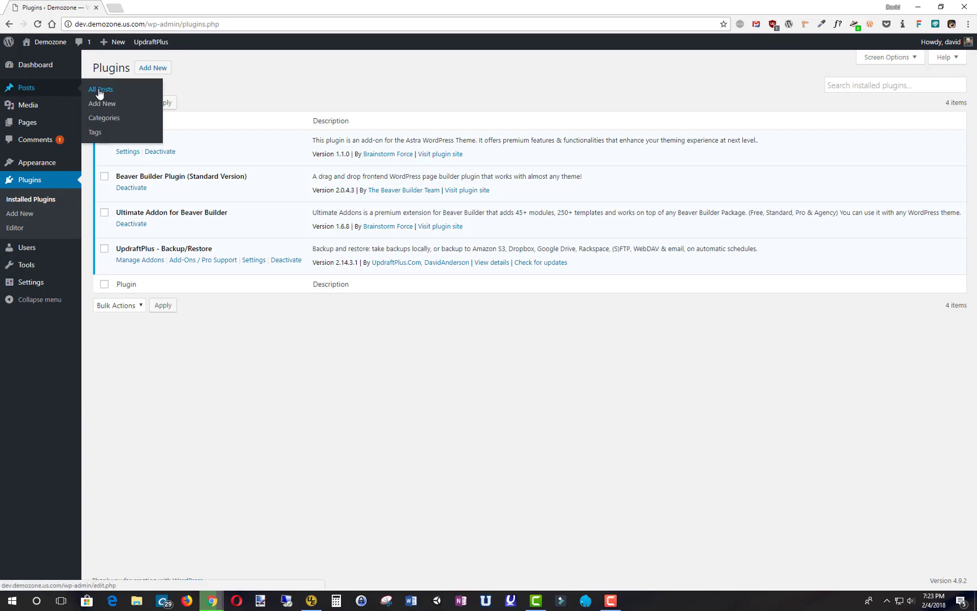
Add a new post titled 'Test Menu' under Posts and publish it.
click(100, 91)
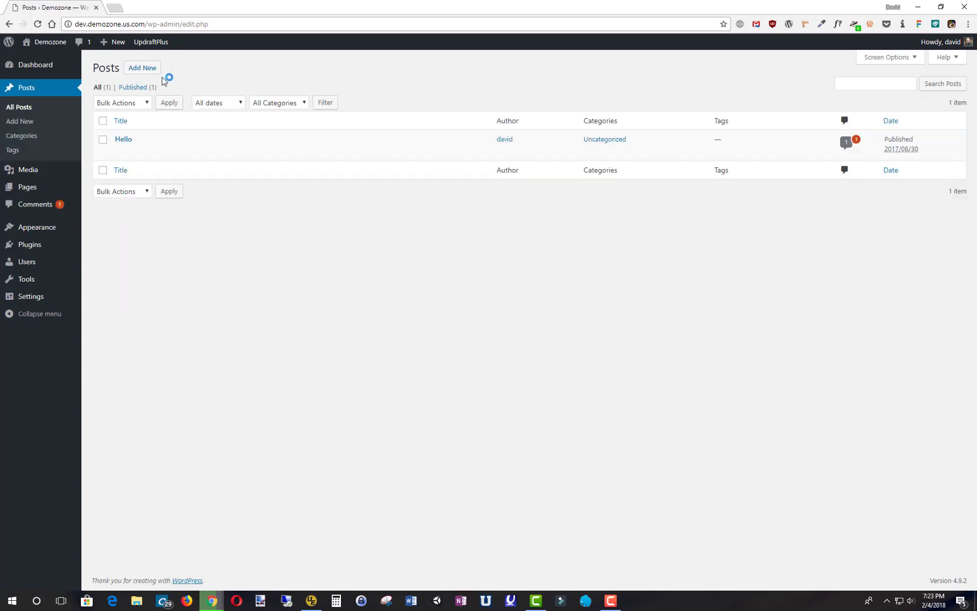
click(144, 70)
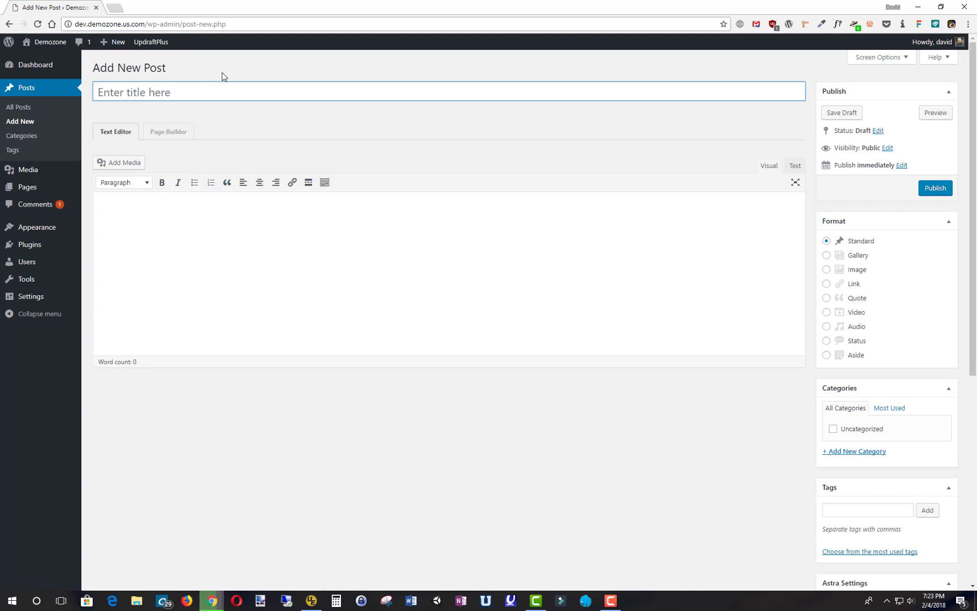
text(Tes)
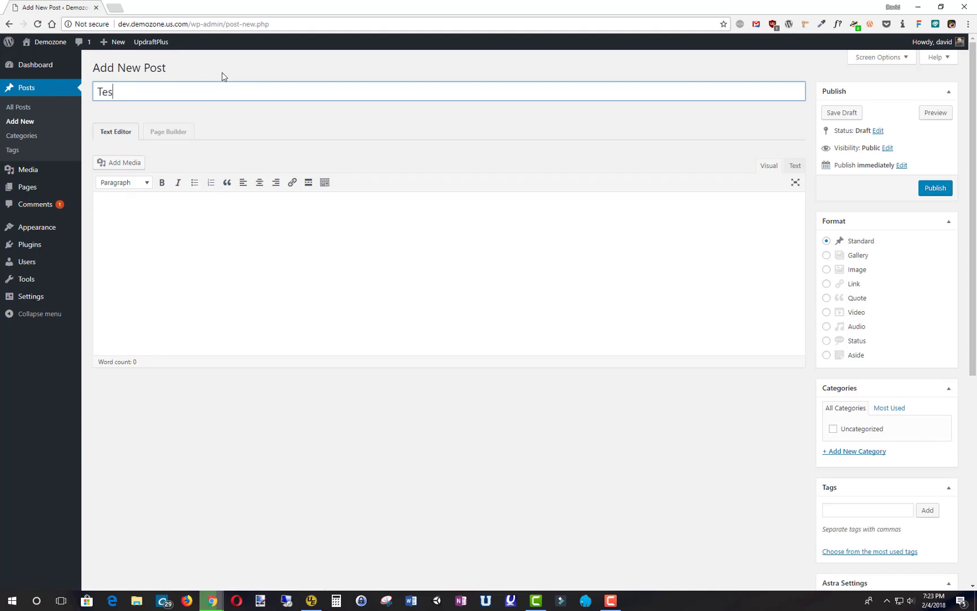
text(t Menu)
click(935, 187)
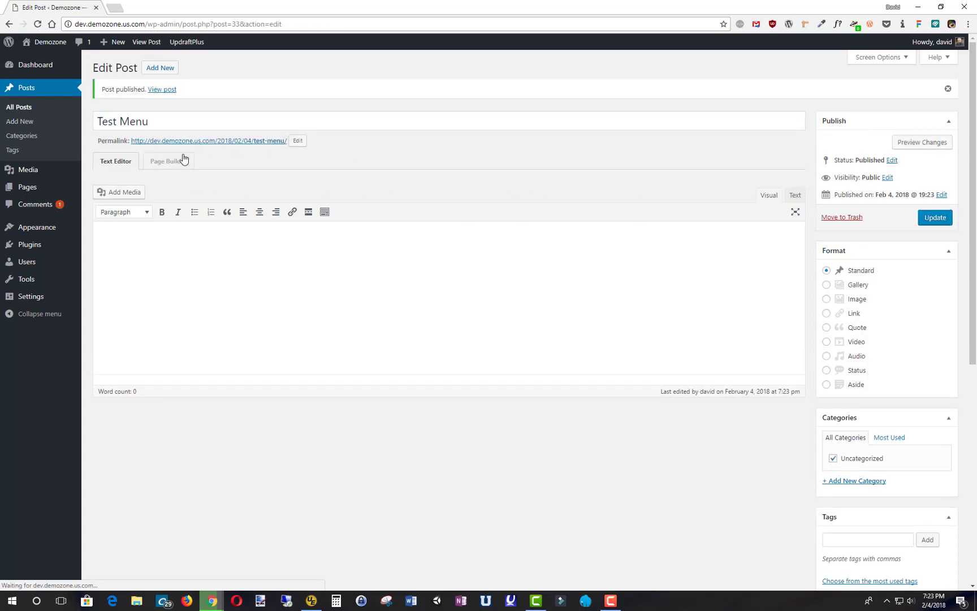
Open the post in Beaver Builder and add a one-column row.
click(175, 166)
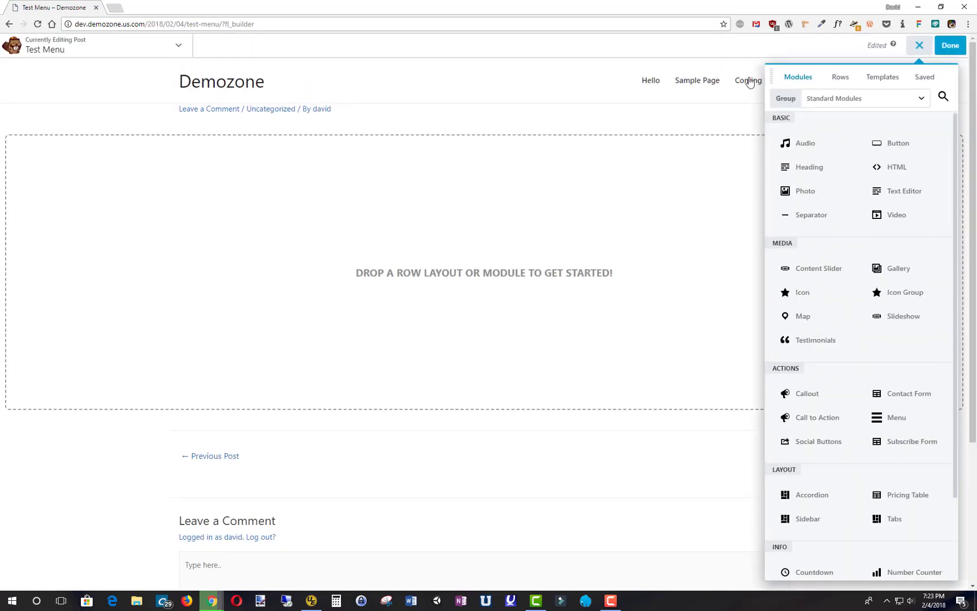
click(840, 78)
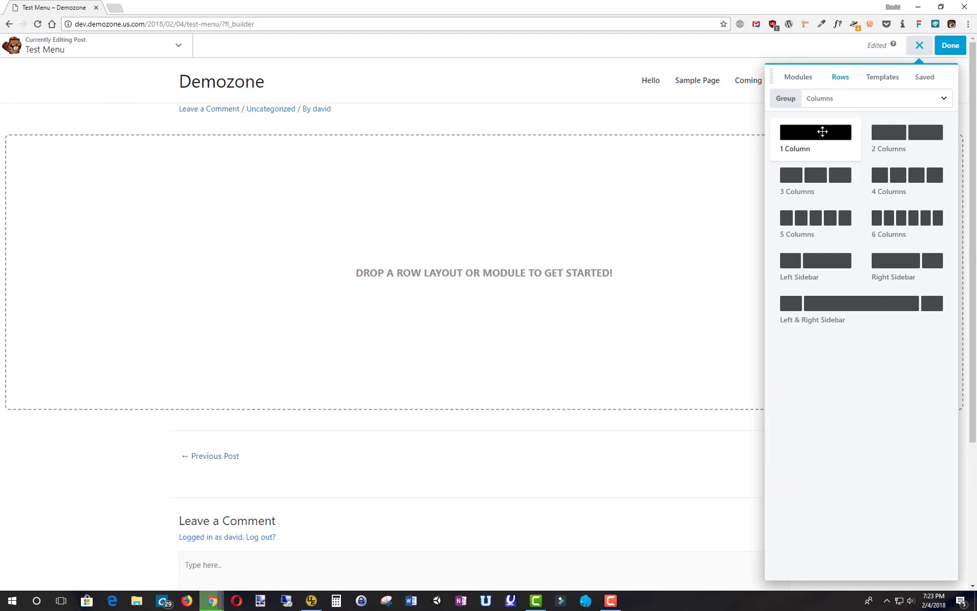
mouse_move(820, 131)
mouse_down()
mouse_move(490, 223)
mouse_move(425, 262)
mouse_up()
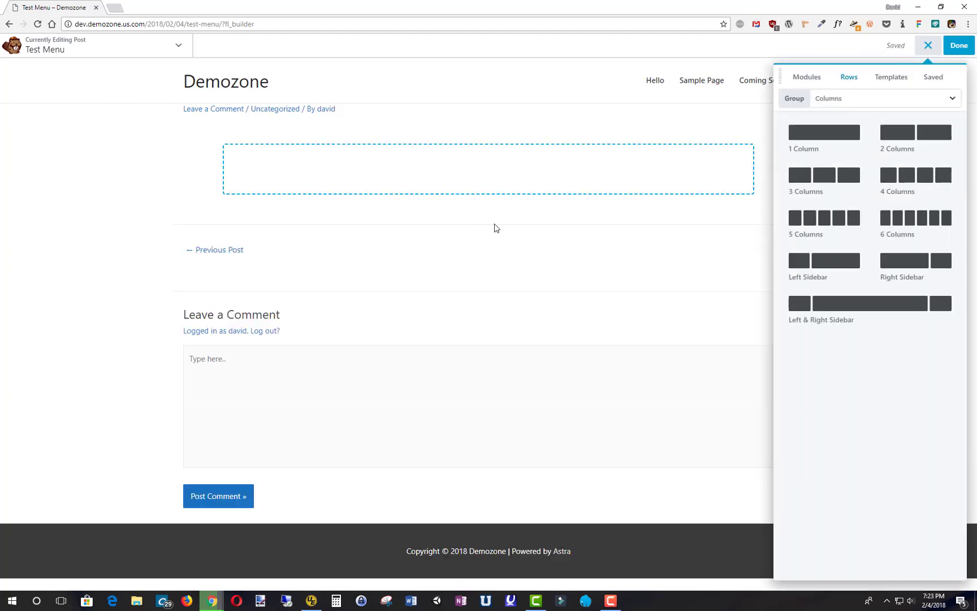
Drop a UABB Advanced Menu module into the new row.
click(811, 79)
click(852, 99)
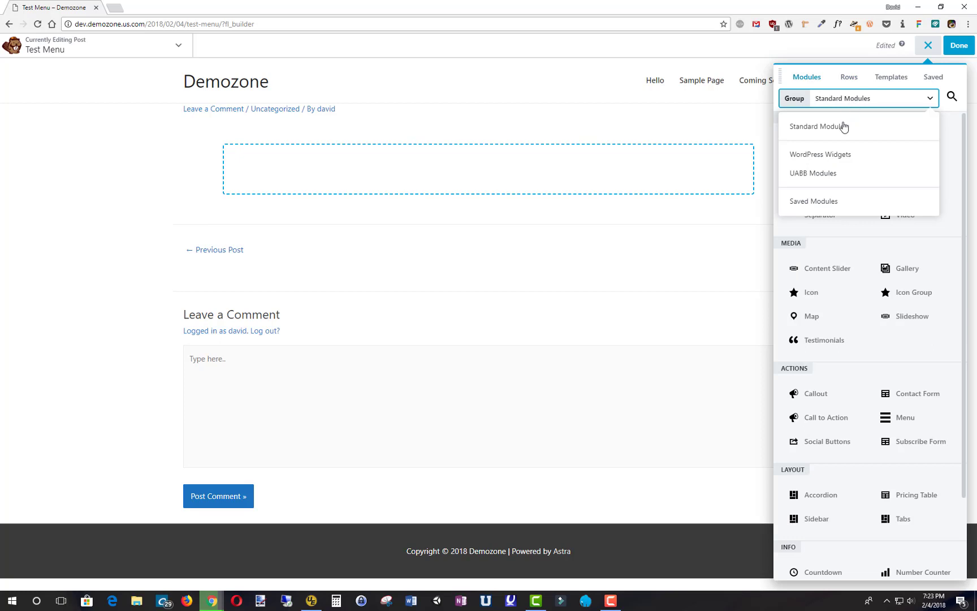
click(819, 175)
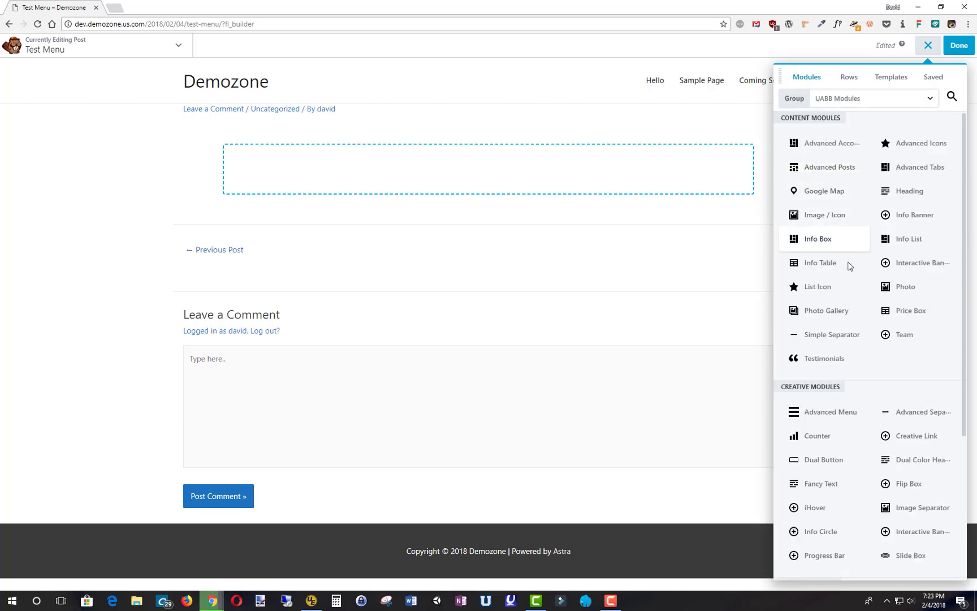
drag(824, 412, 489, 180)
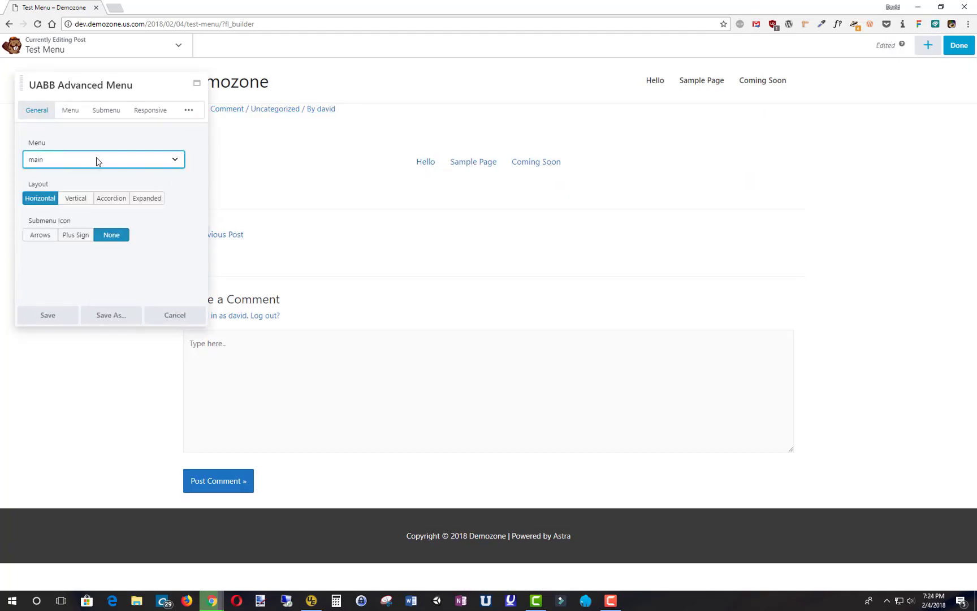
Set the menu to 'main' with an Off Canvas layout from the right on all devices.
click(175, 162)
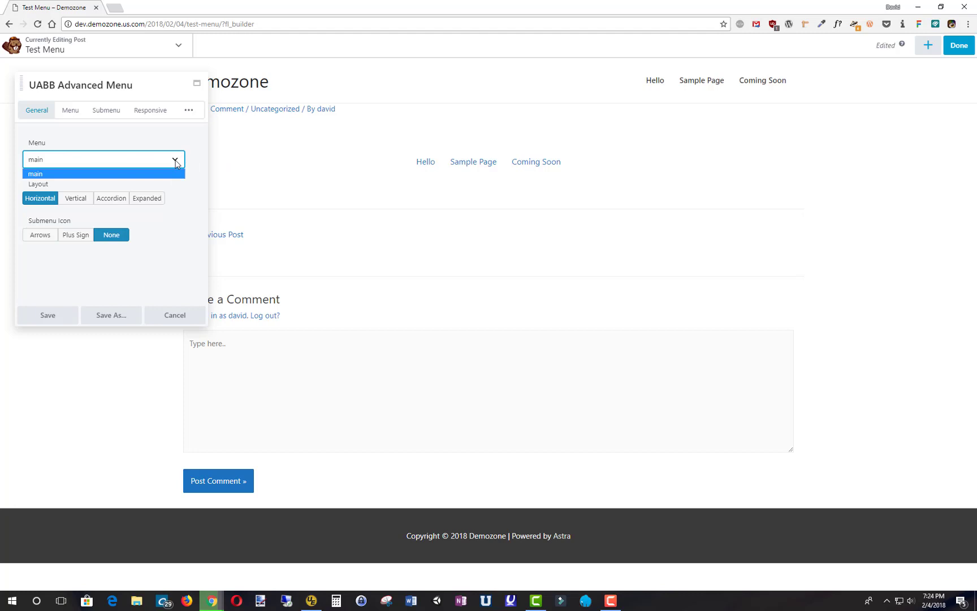
click(175, 162)
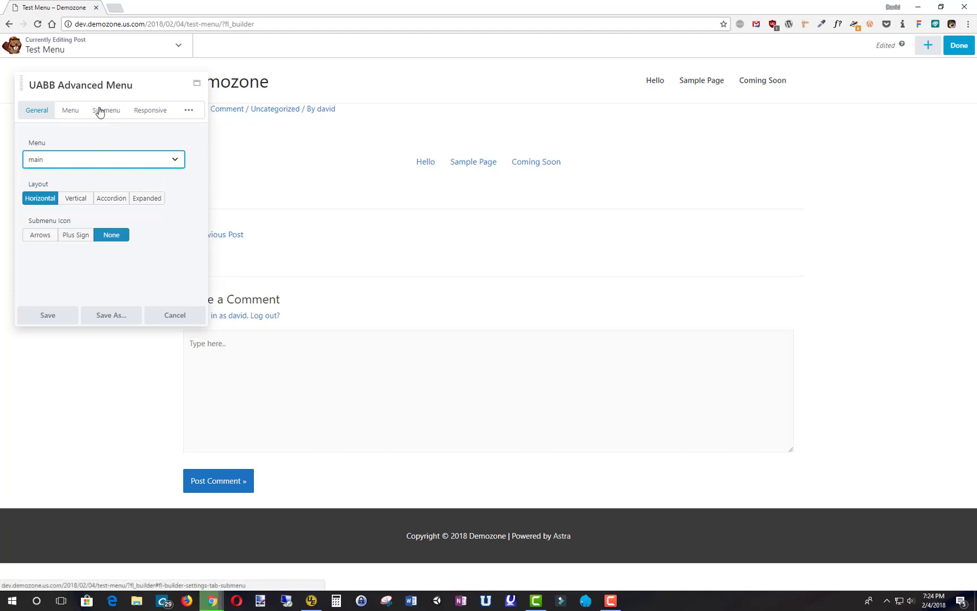
click(142, 112)
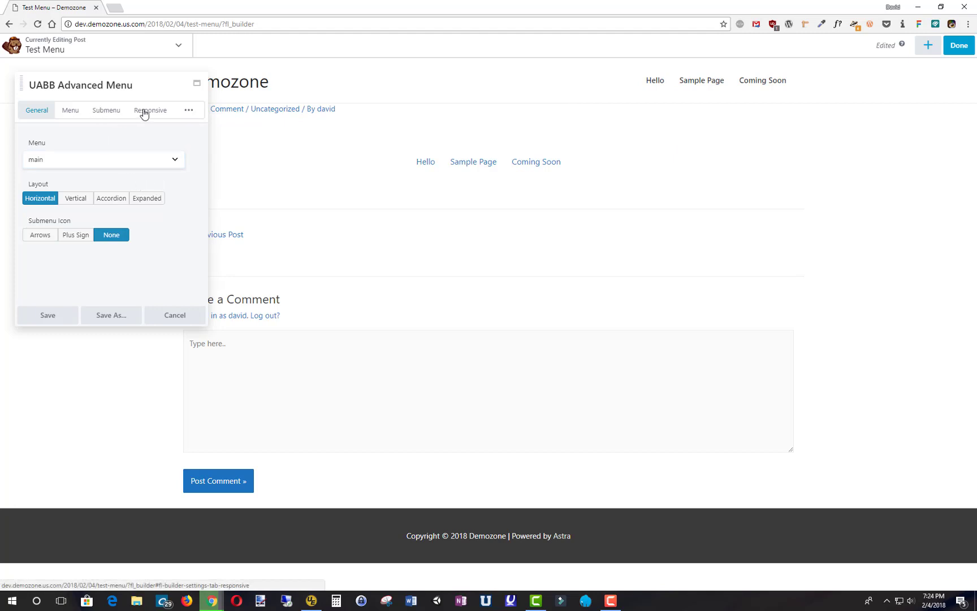
click(143, 113)
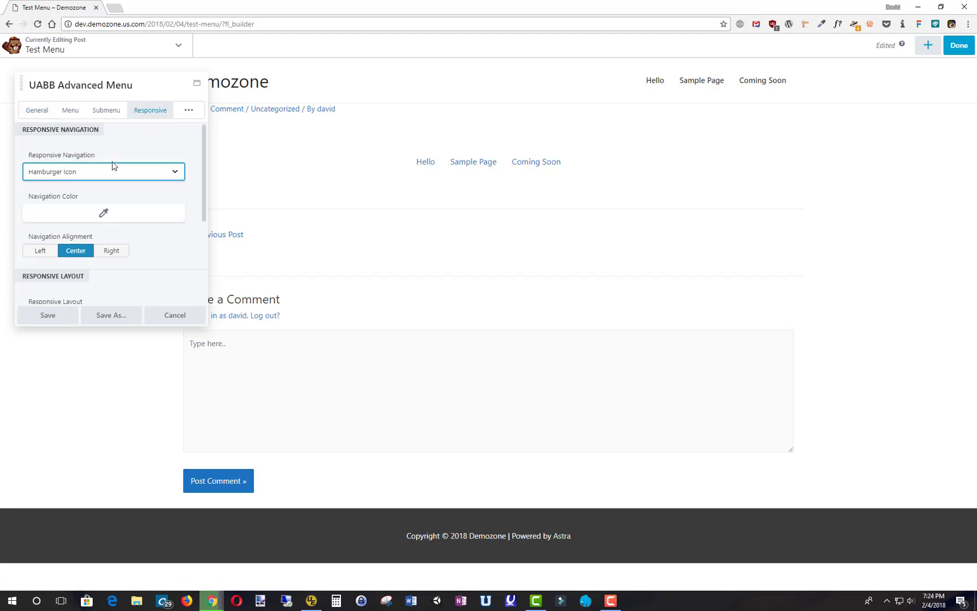
scroll(133, 147, down, 1)
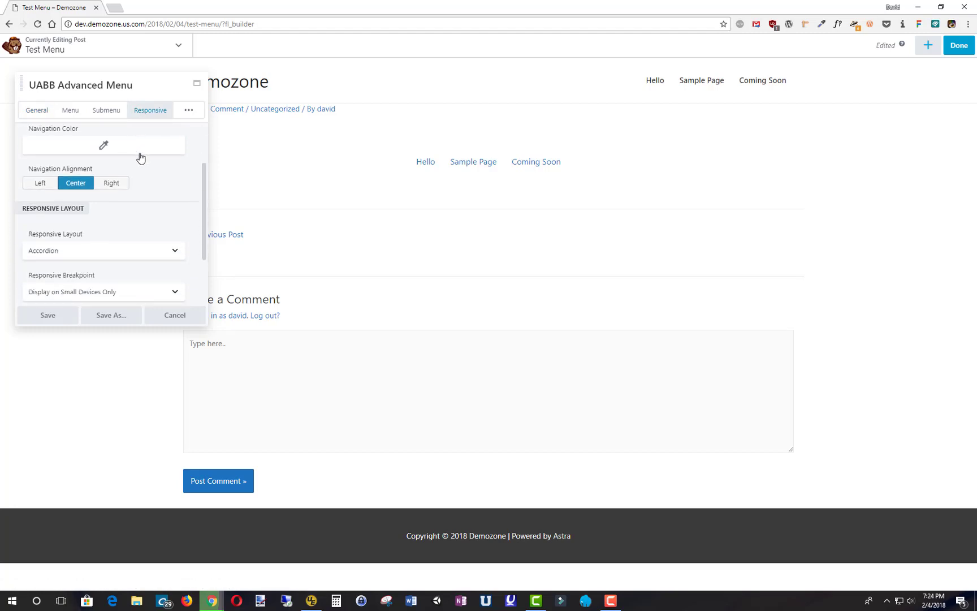
scroll(139, 158, down, 1)
click(119, 185)
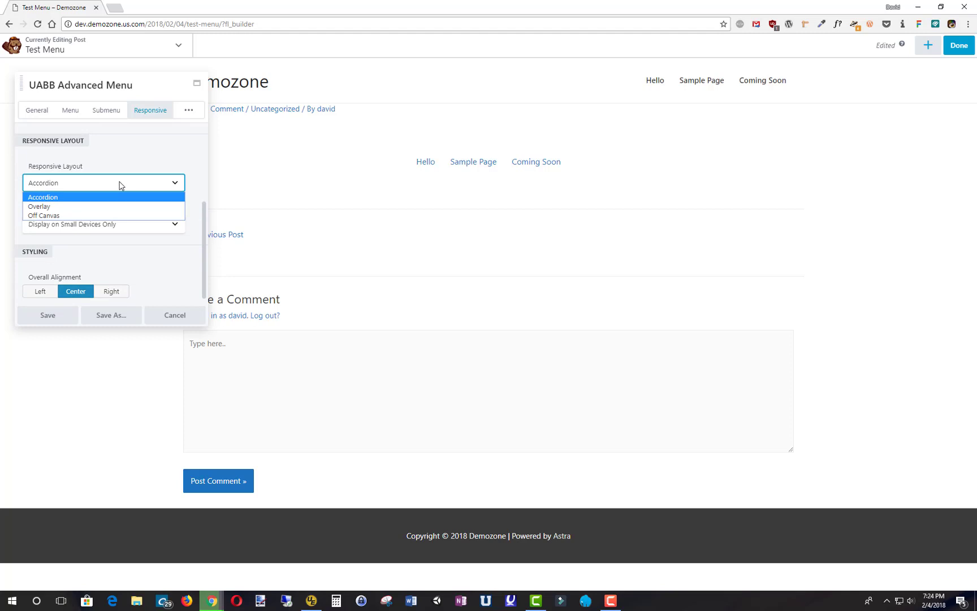
click(108, 215)
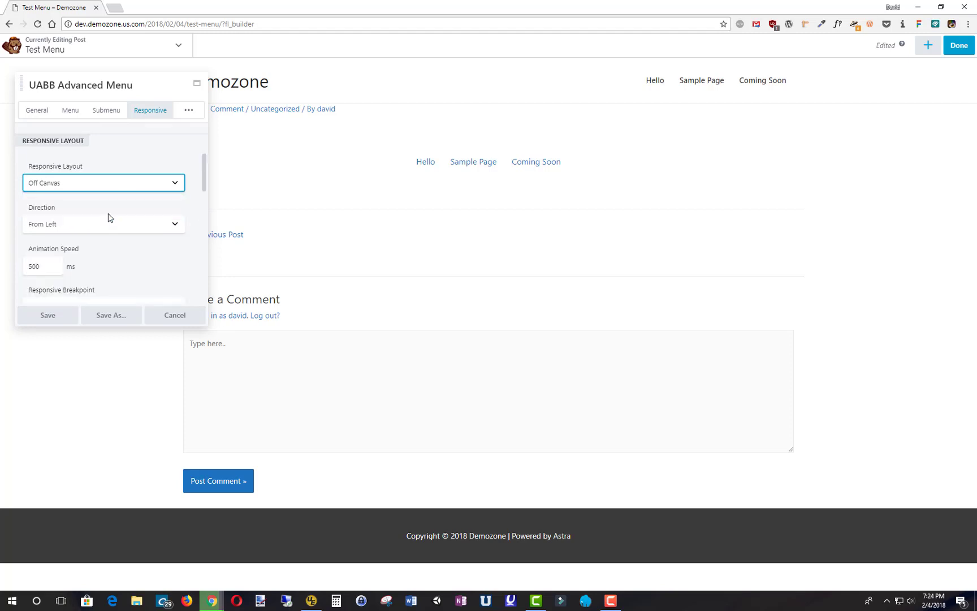
click(119, 225)
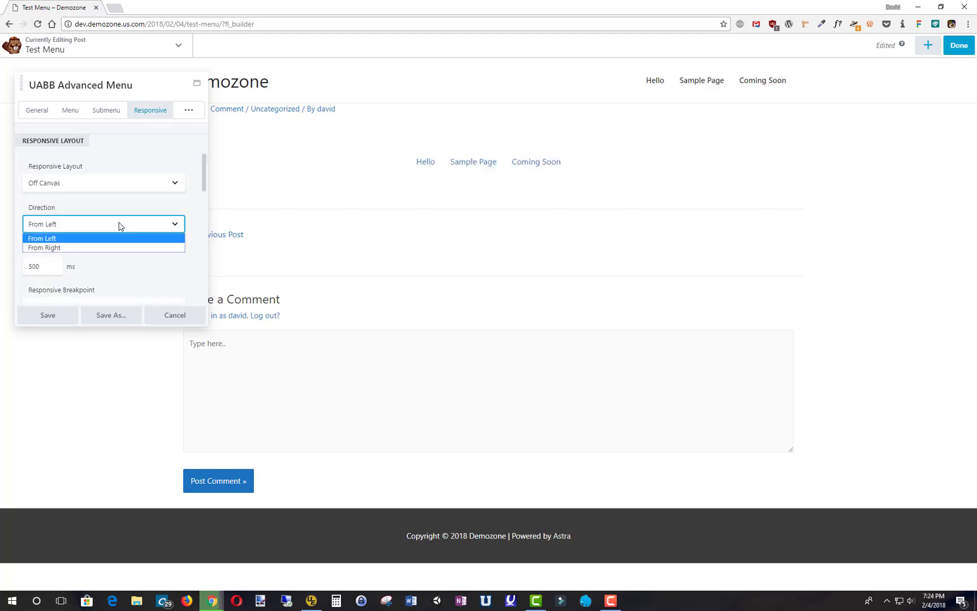
click(117, 248)
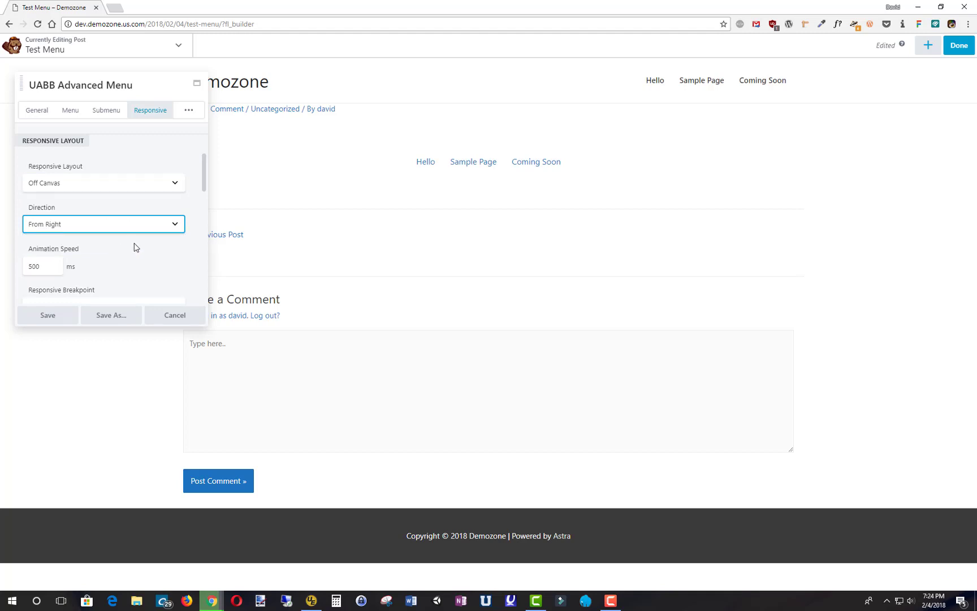
scroll(171, 226, down, 1)
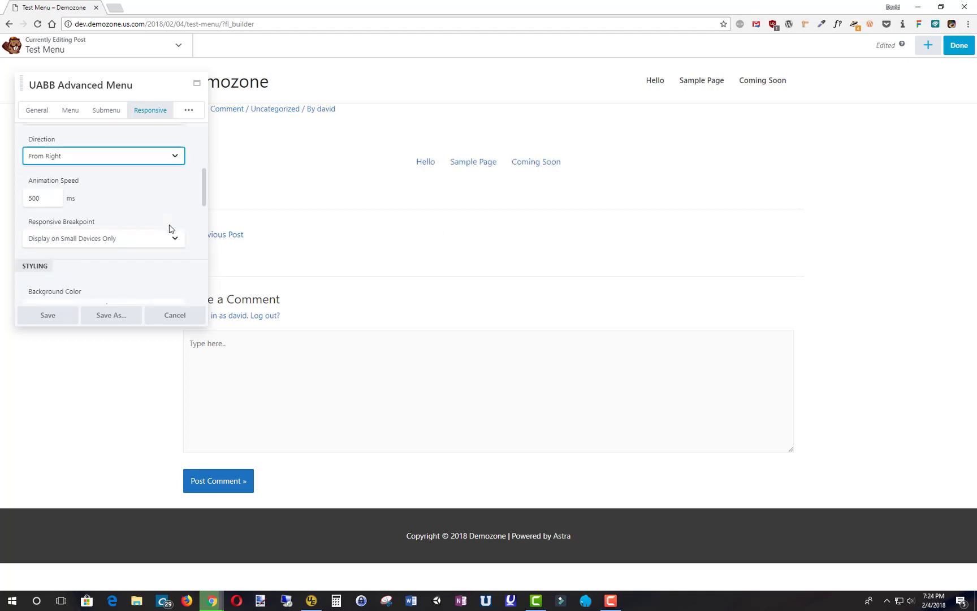
click(153, 241)
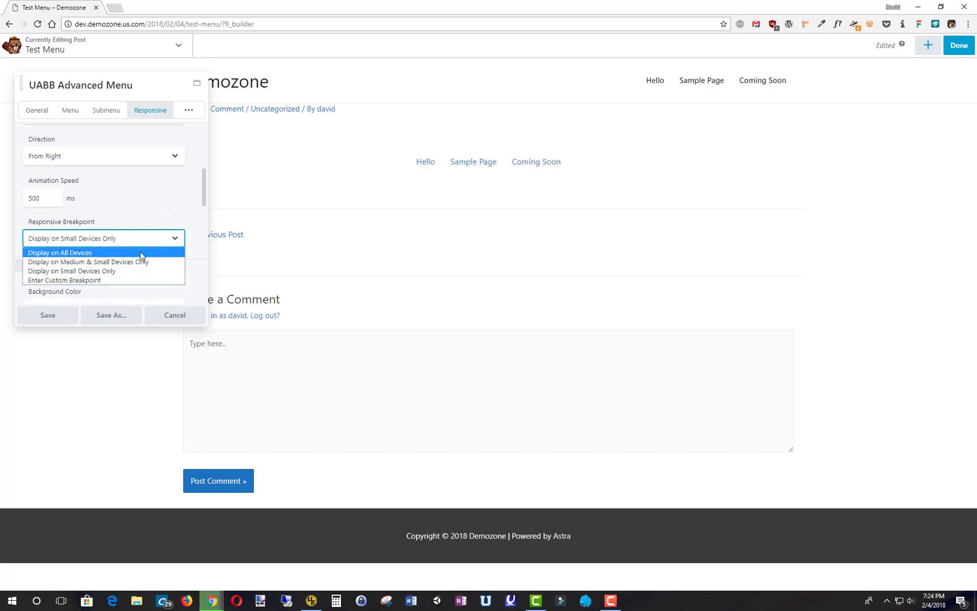
click(141, 253)
click(47, 316)
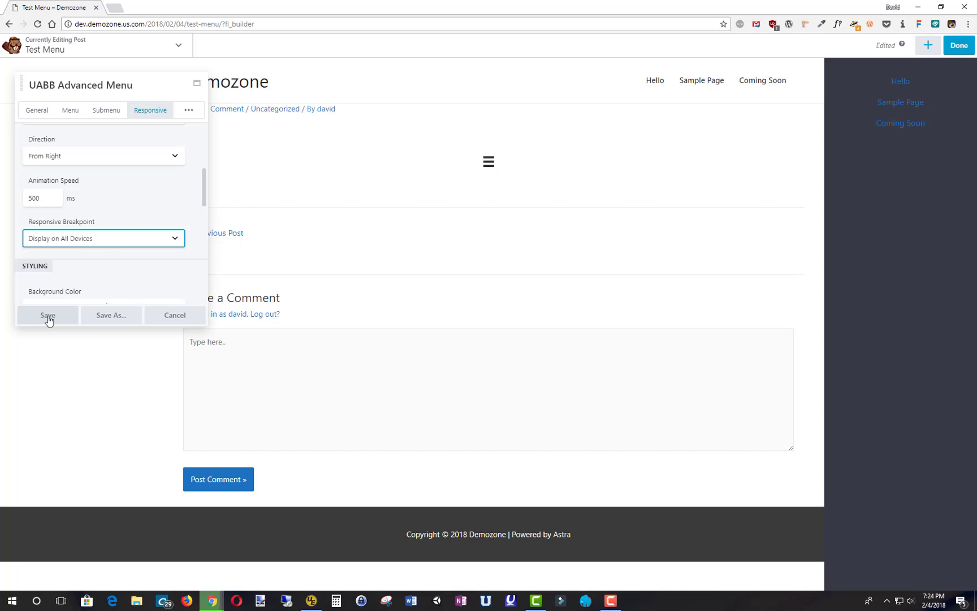
Save the menu settings, then save the module as global 'my-menu'.
click(48, 316)
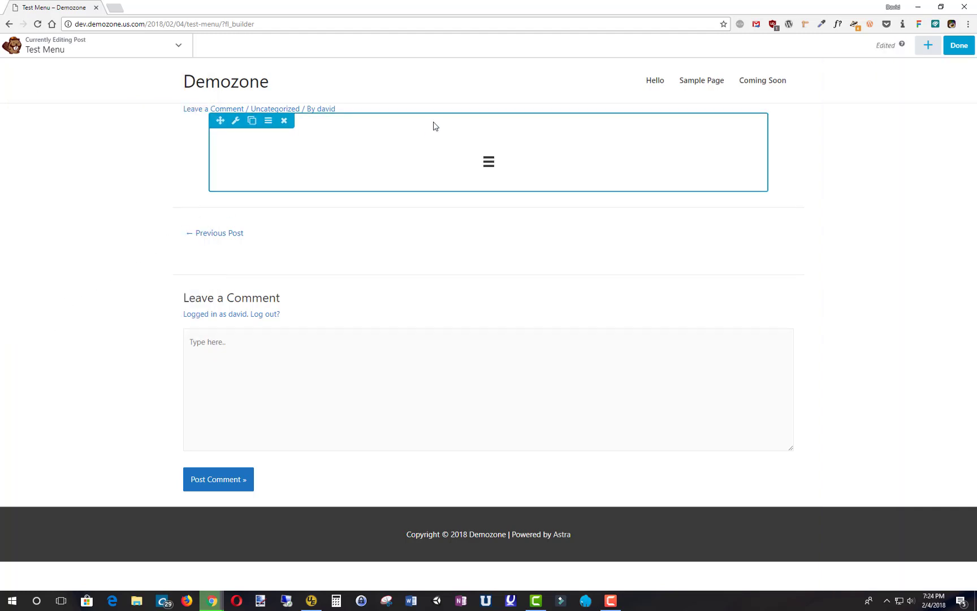
mouse_move(456, 132)
click(488, 162)
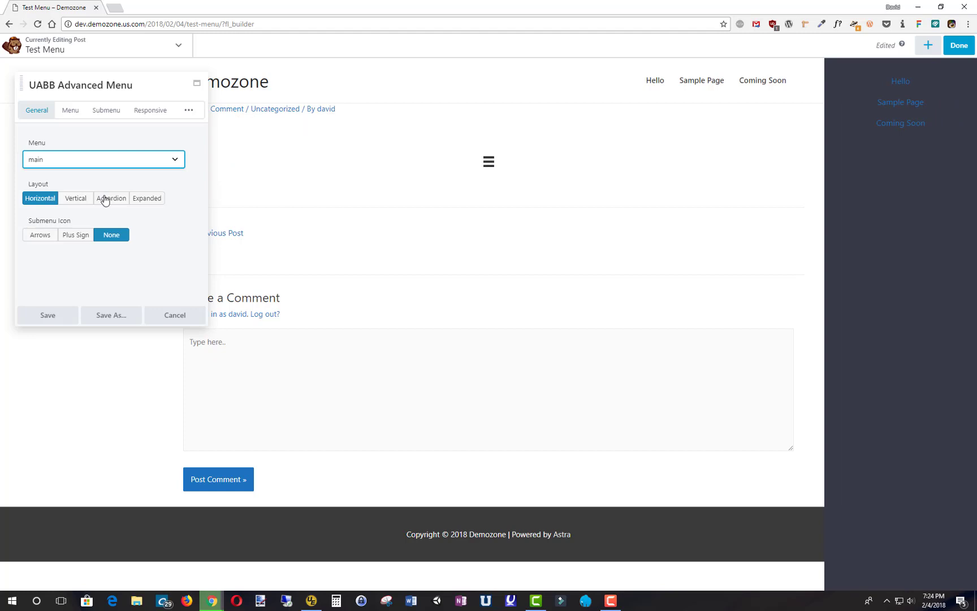
click(107, 316)
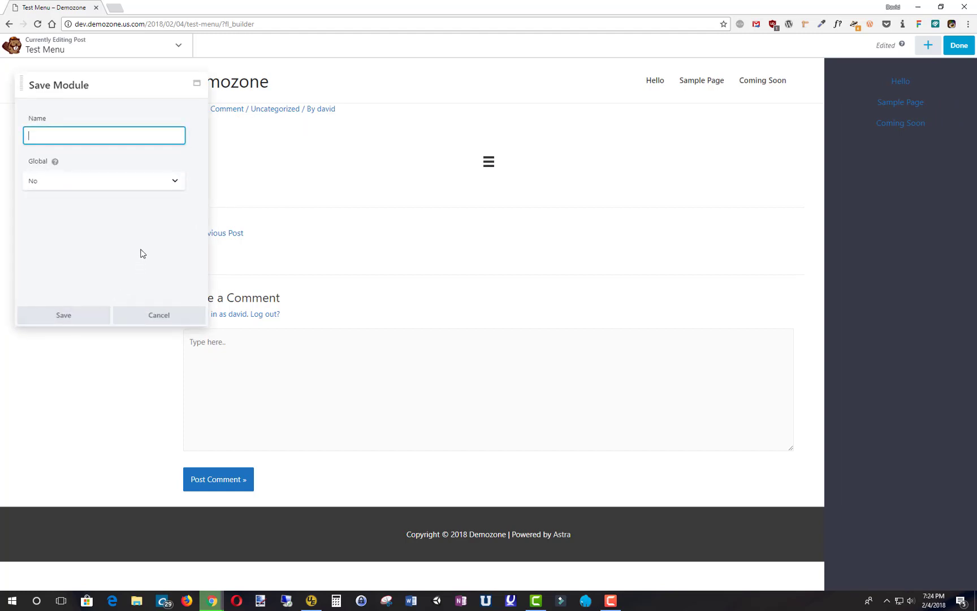
click(123, 181)
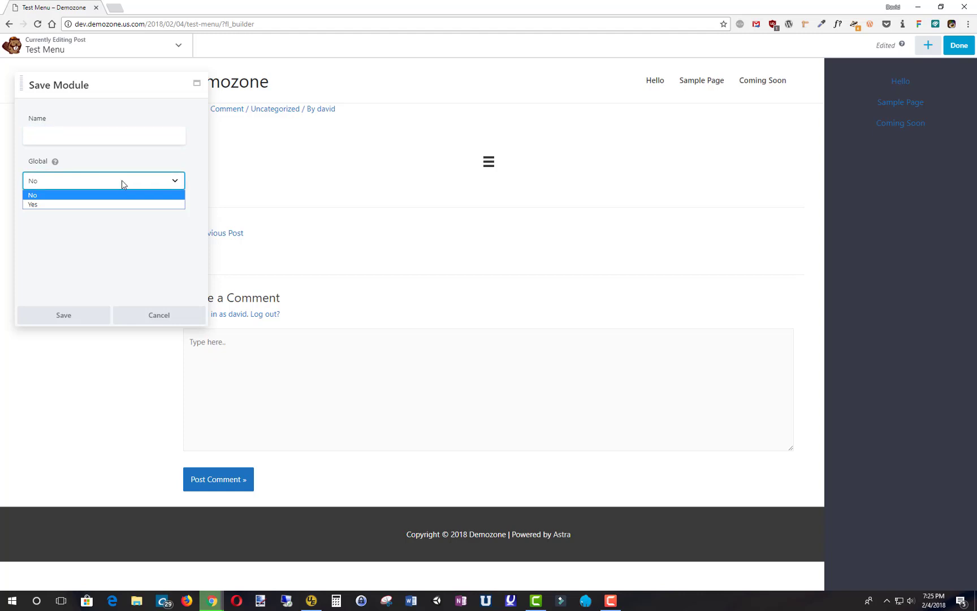
click(97, 203)
click(98, 136)
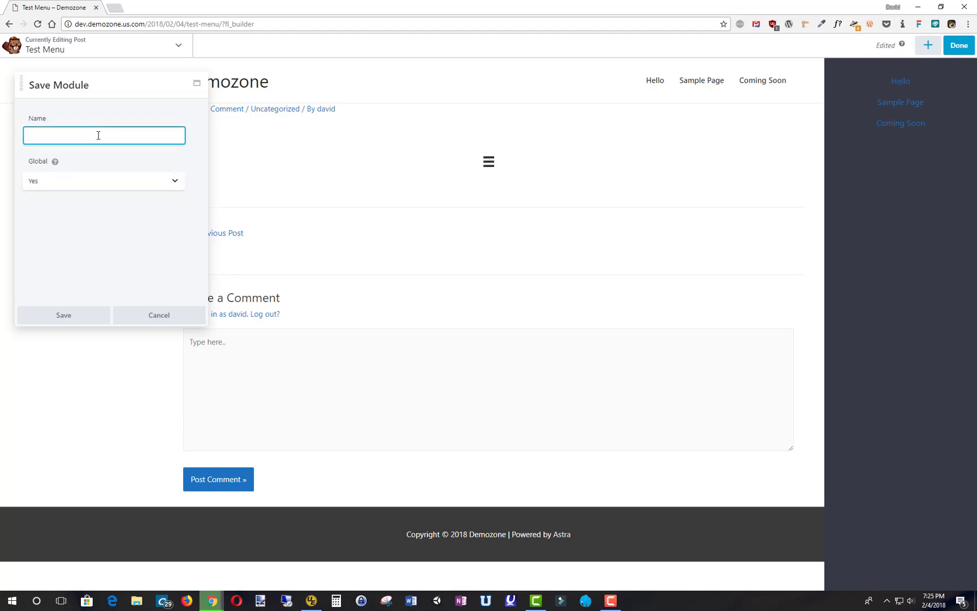
text(my-)
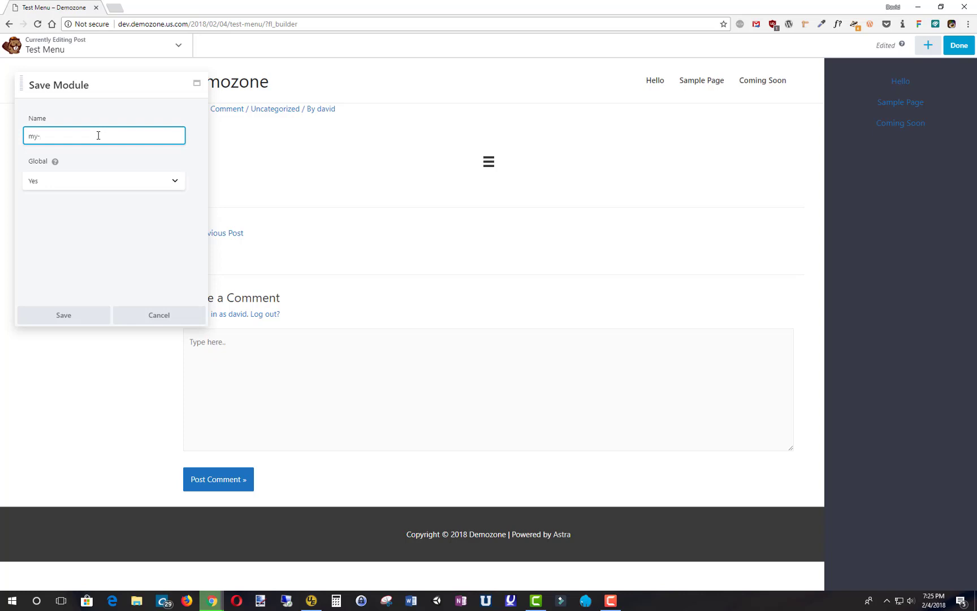
text(menu)
click(61, 319)
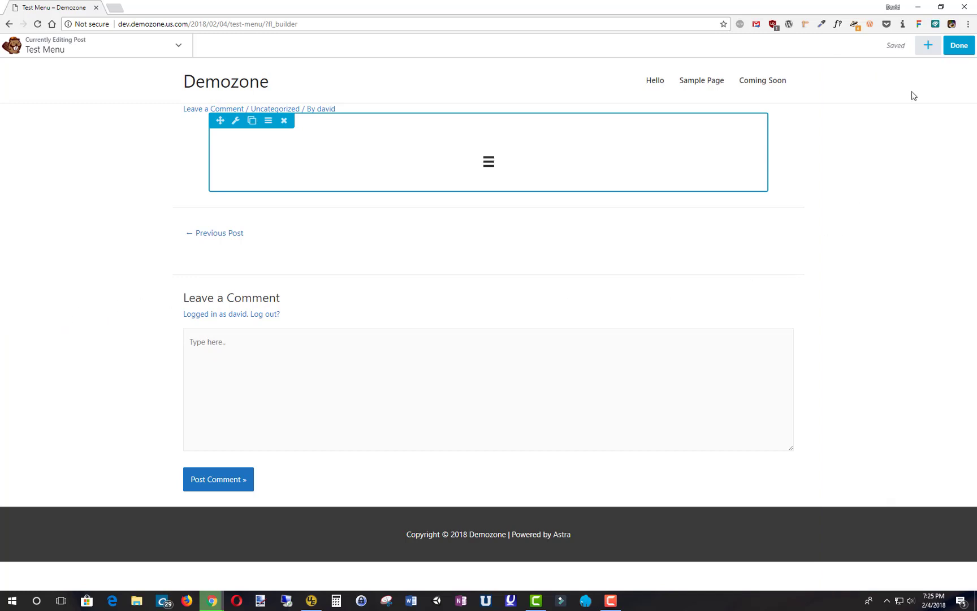
Check that my-menu appears under Saved modules, then finish editing.
click(927, 46)
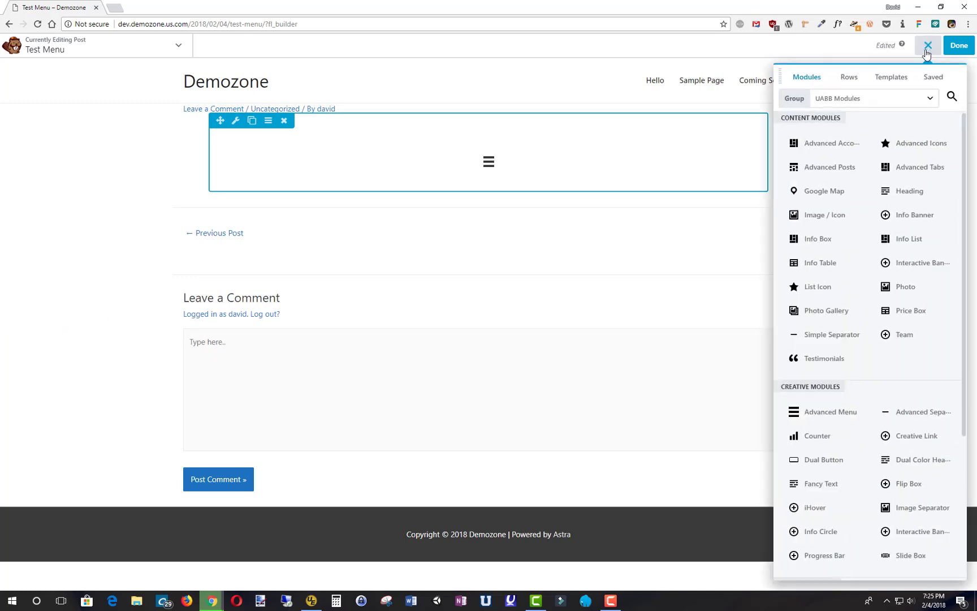
click(934, 77)
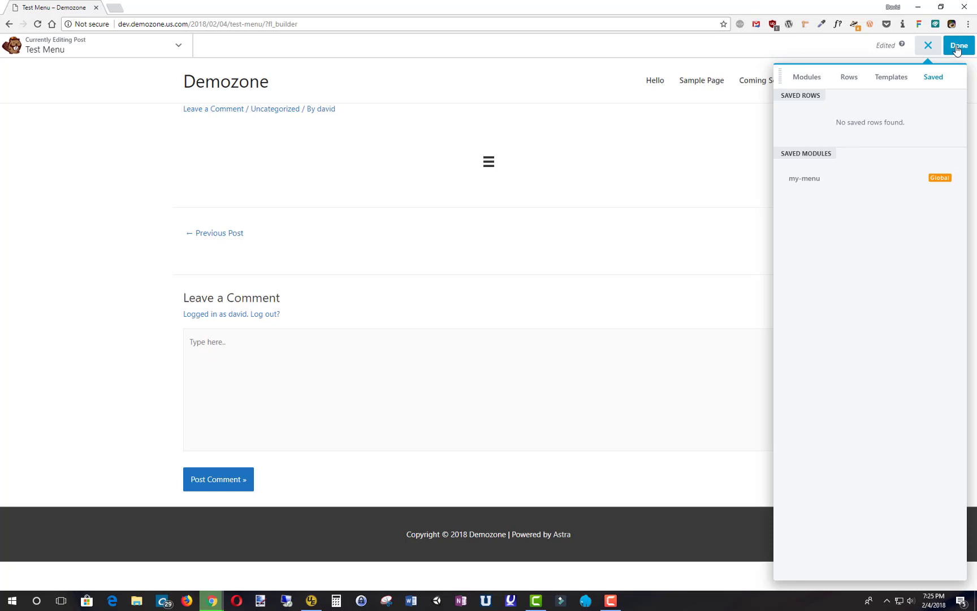
click(960, 45)
Publish the layout, then set the Base theme/link colour to sky blue #16b9f4 and publish.
click(911, 47)
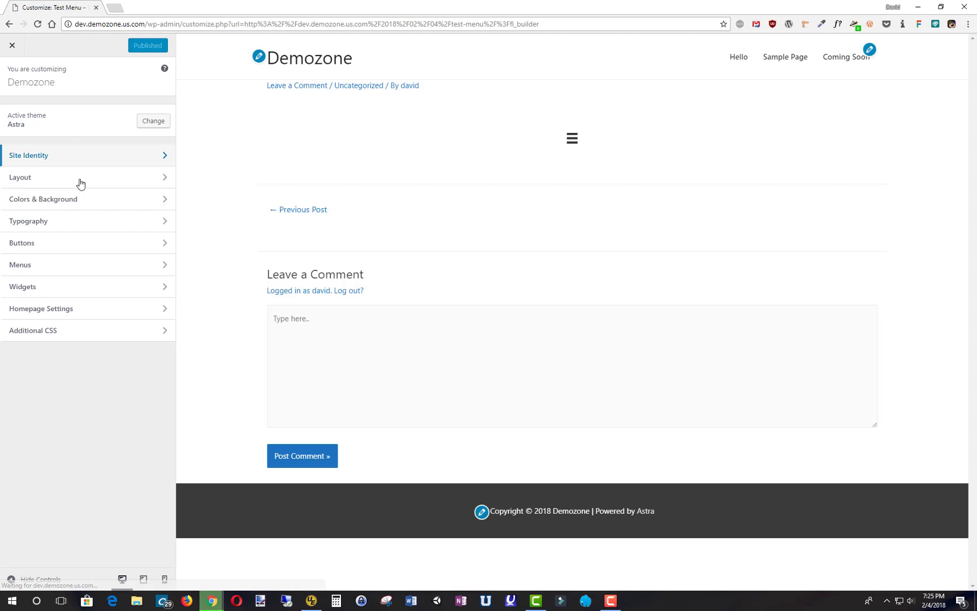
click(80, 201)
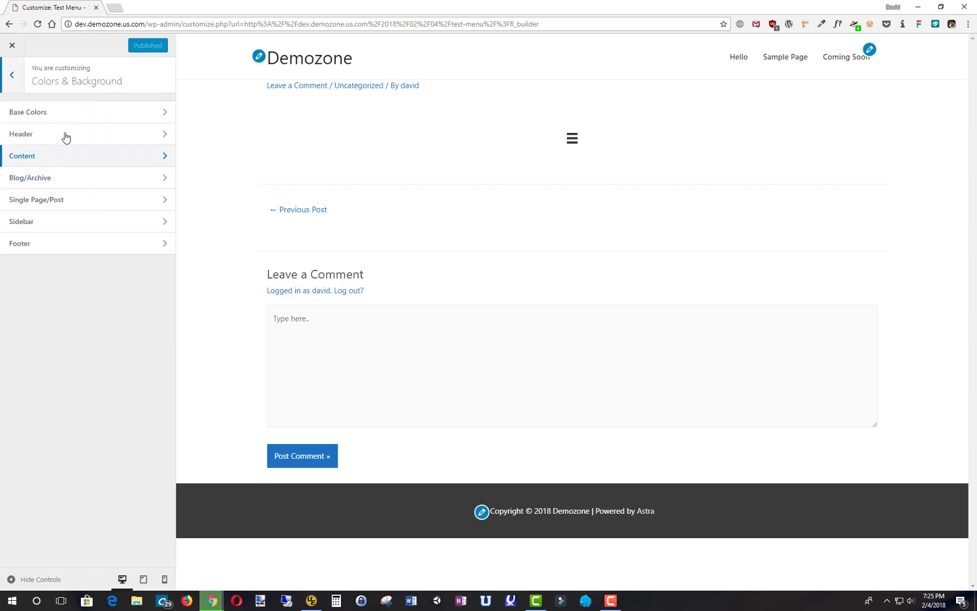
click(68, 112)
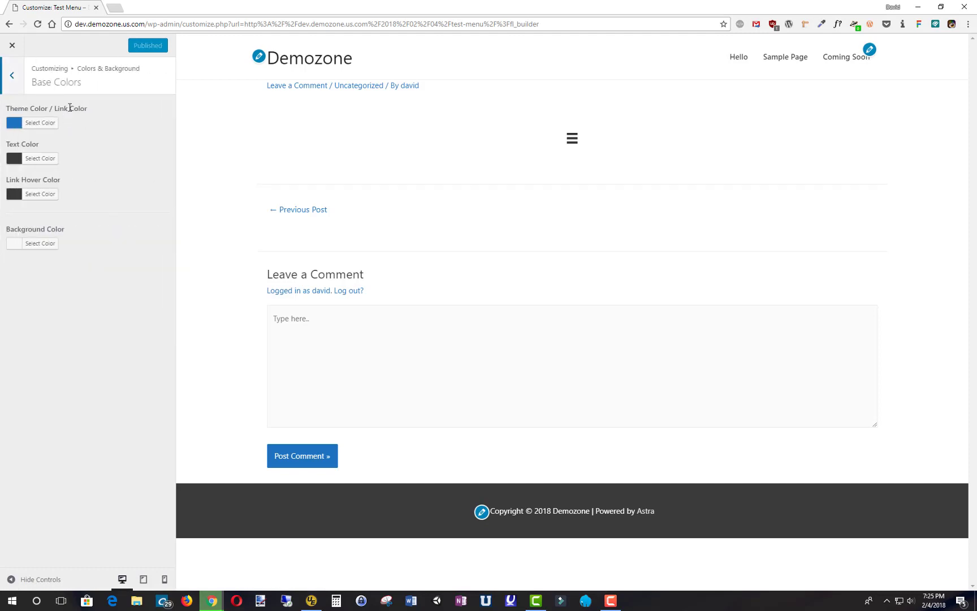
click(55, 127)
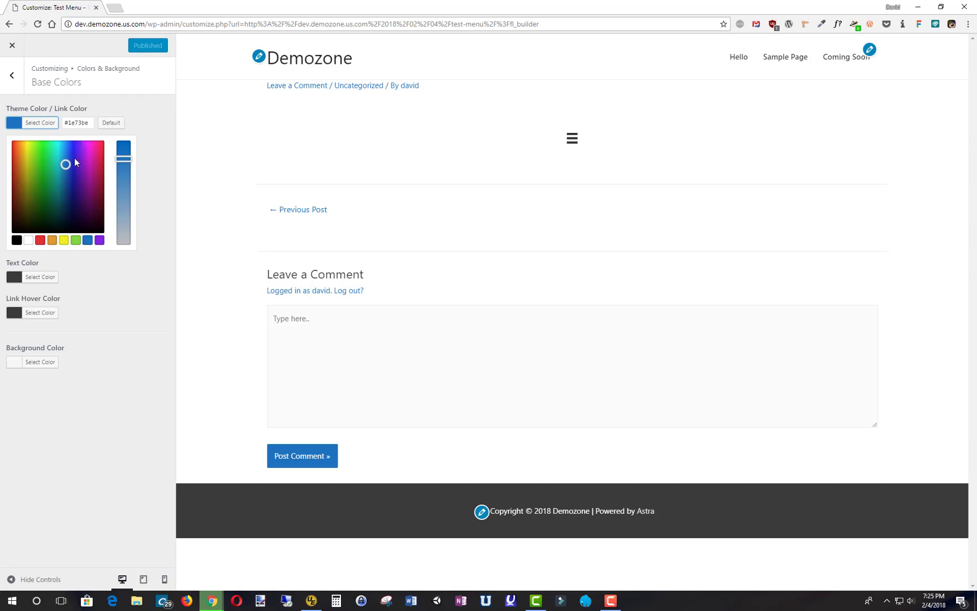
mouse_move(66, 164)
mouse_down()
mouse_move(52, 141)
mouse_move(63, 146)
mouse_up()
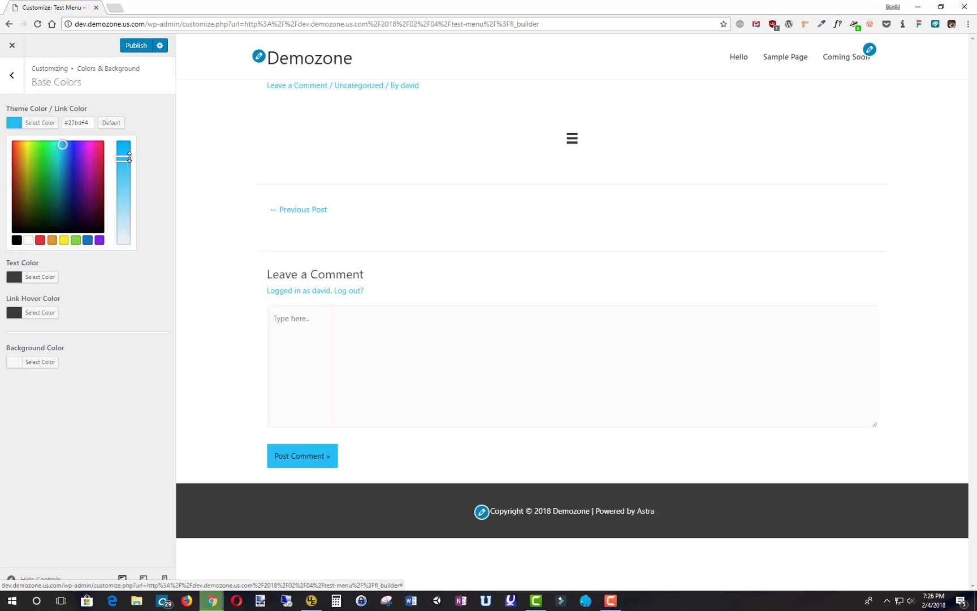
drag(125, 158, 125, 152)
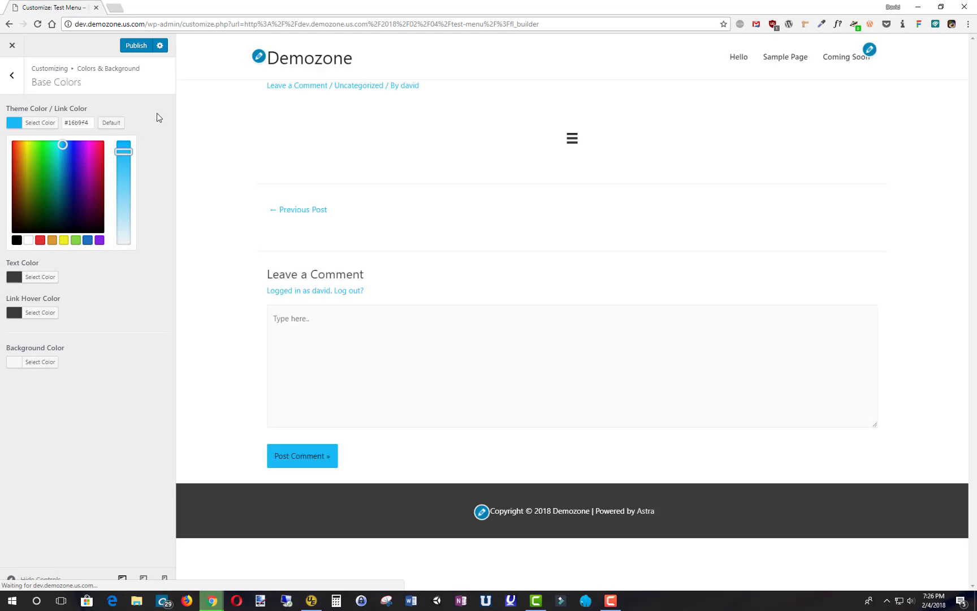
click(122, 46)
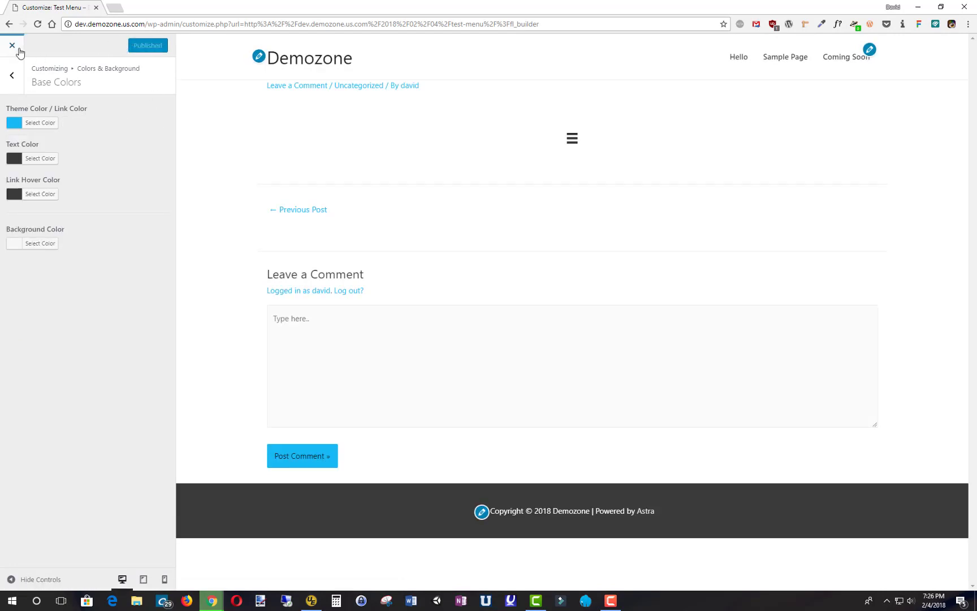
Navigate the Customizer to Layout > Header > Primary Header.
click(11, 78)
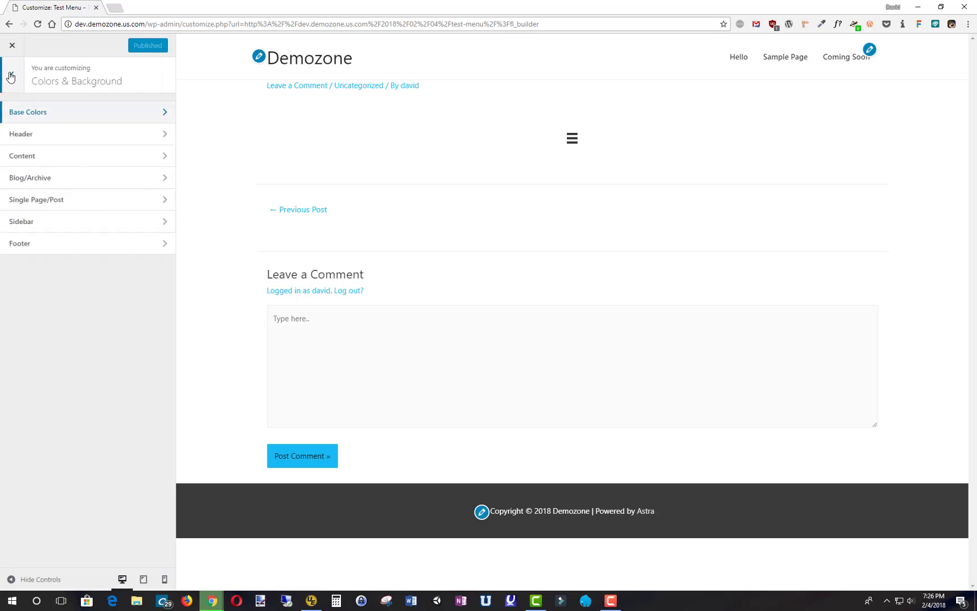
click(11, 78)
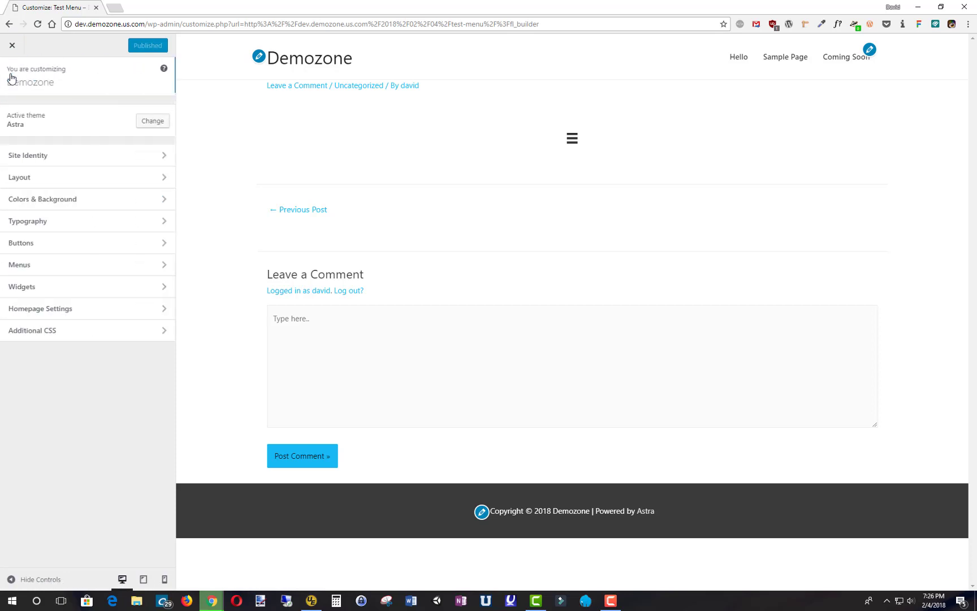
click(36, 179)
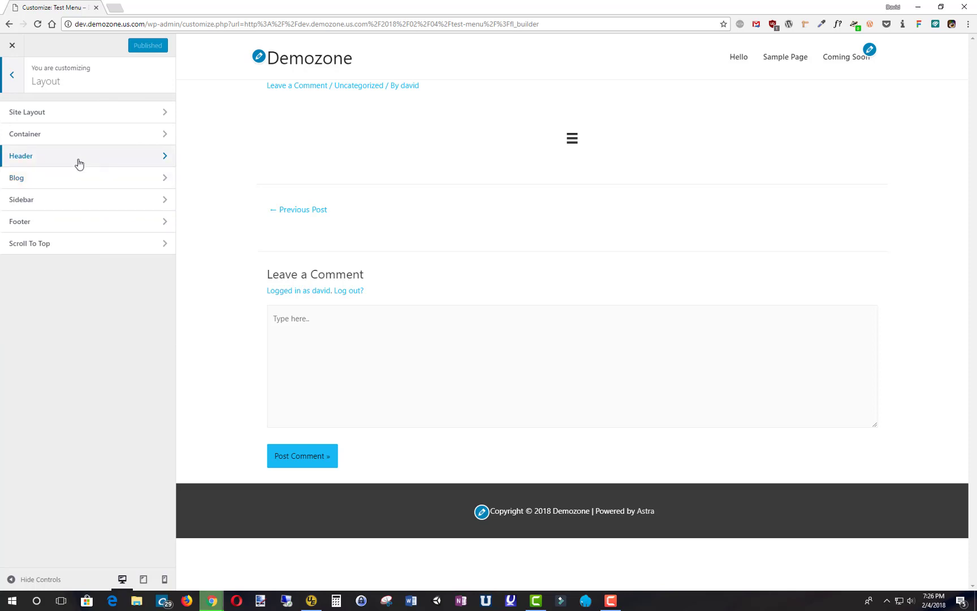
click(78, 164)
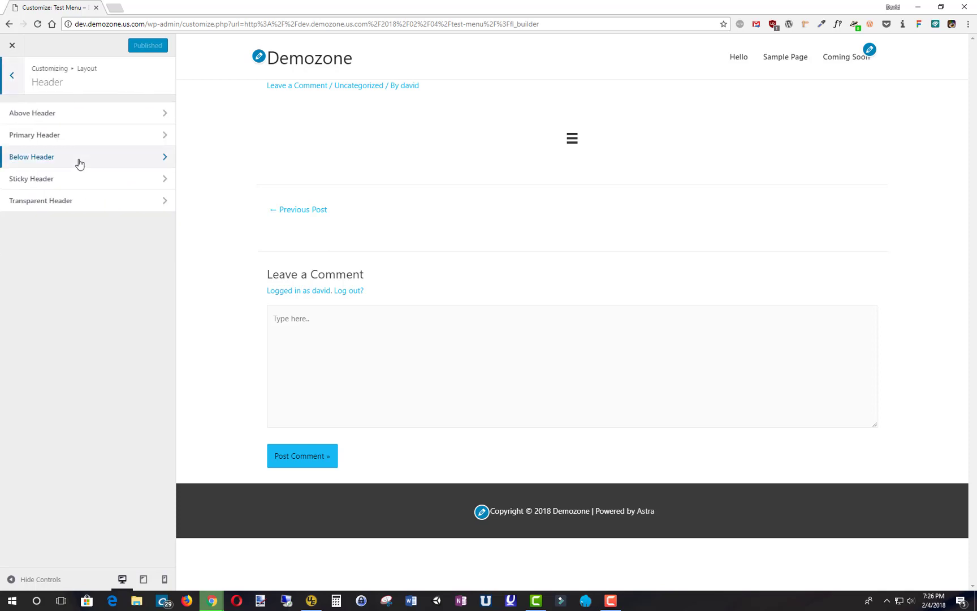
click(85, 144)
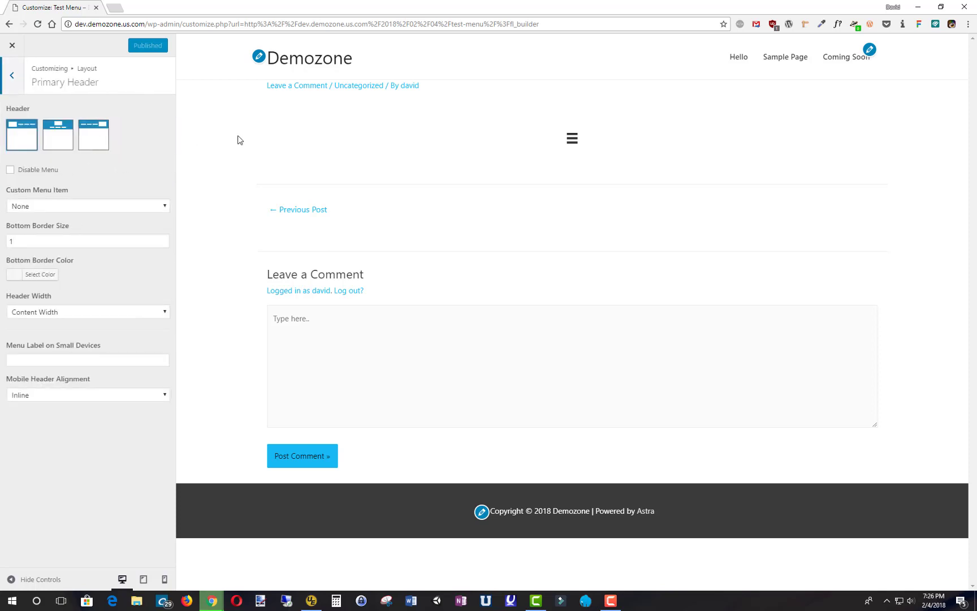
Replace the primary header menu with a Widget item, publish, and return to Layout.
click(11, 170)
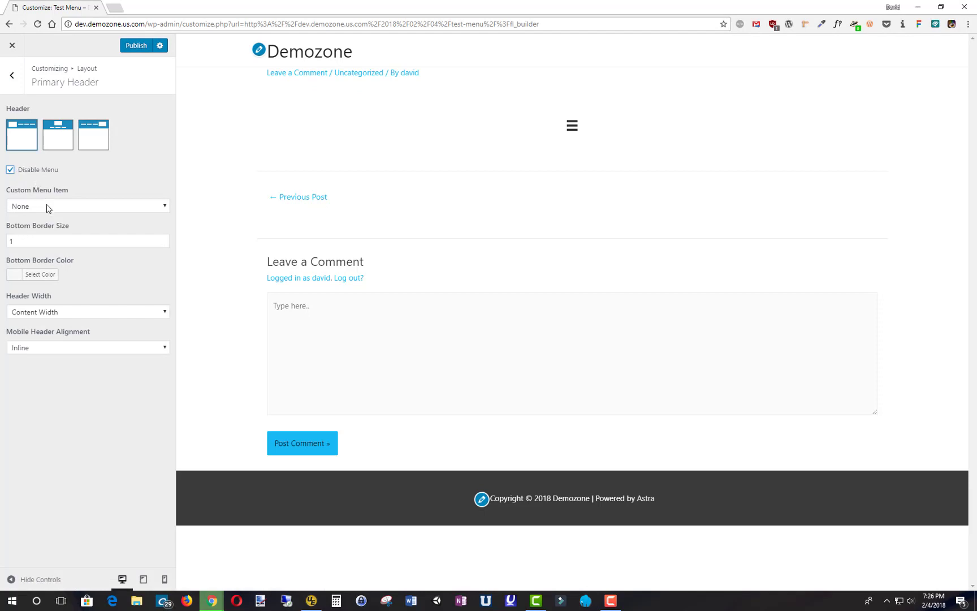
click(47, 204)
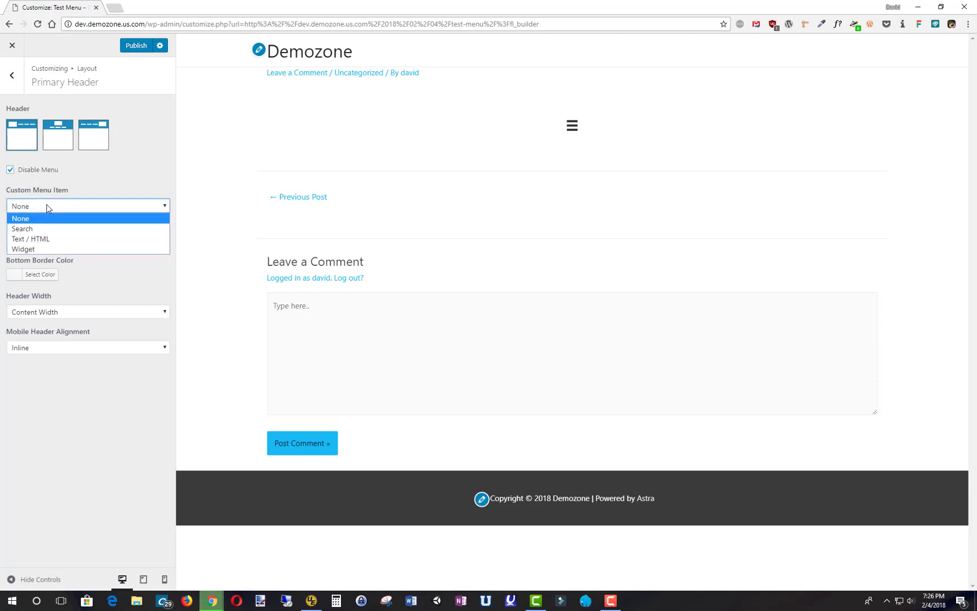
click(46, 248)
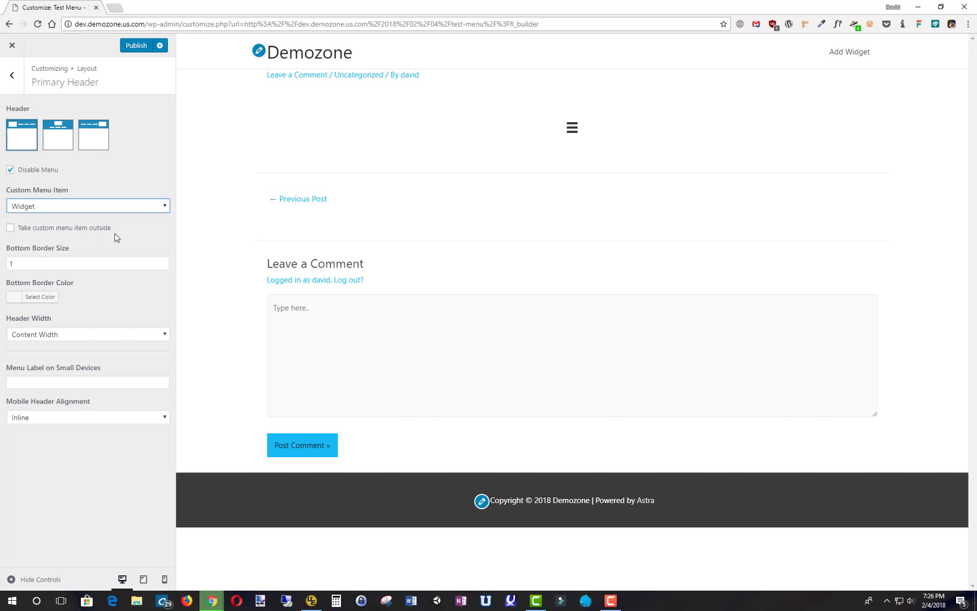
click(129, 47)
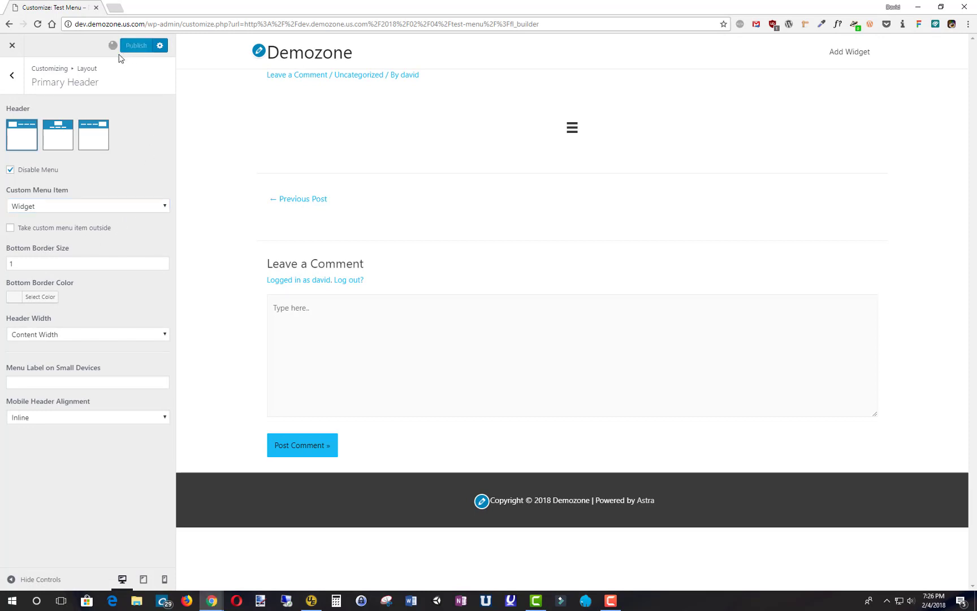
click(13, 81)
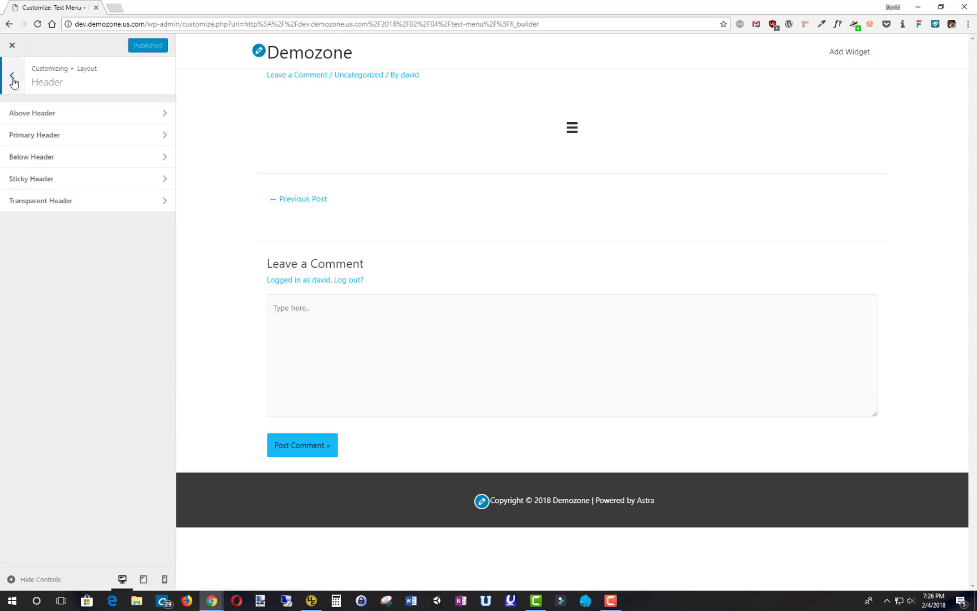
click(13, 81)
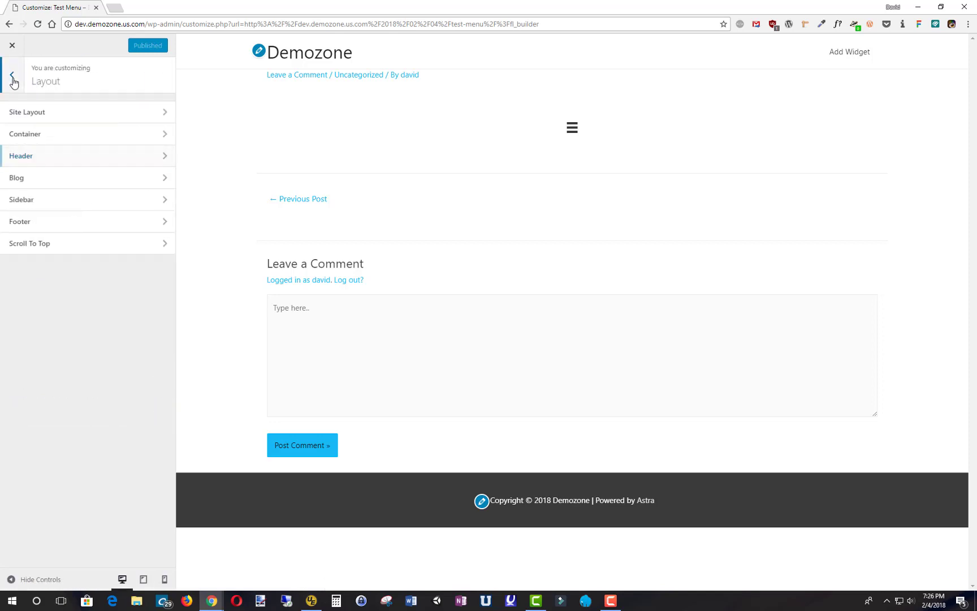
Add a Text widget to the Header widget area.
click(13, 81)
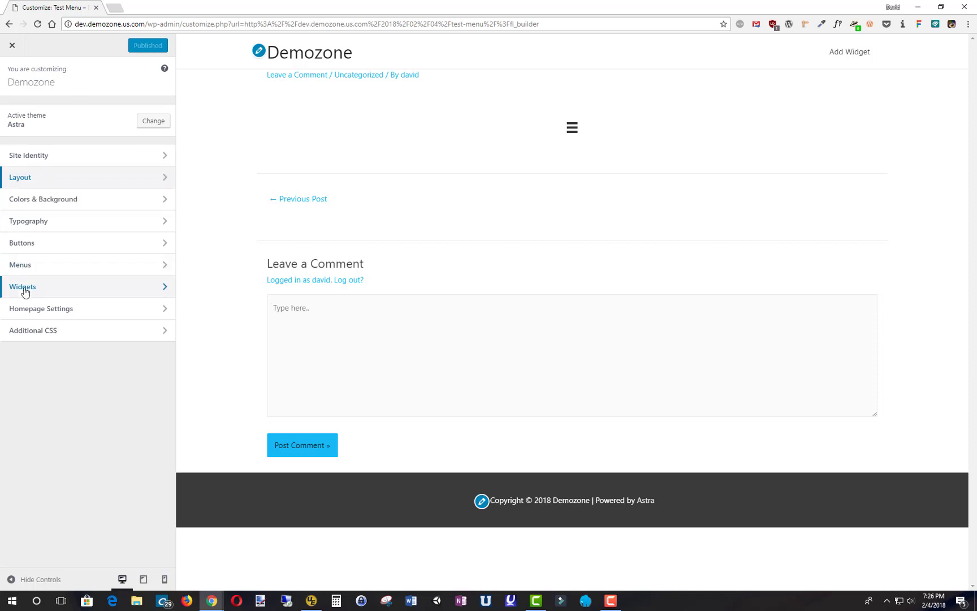
click(24, 293)
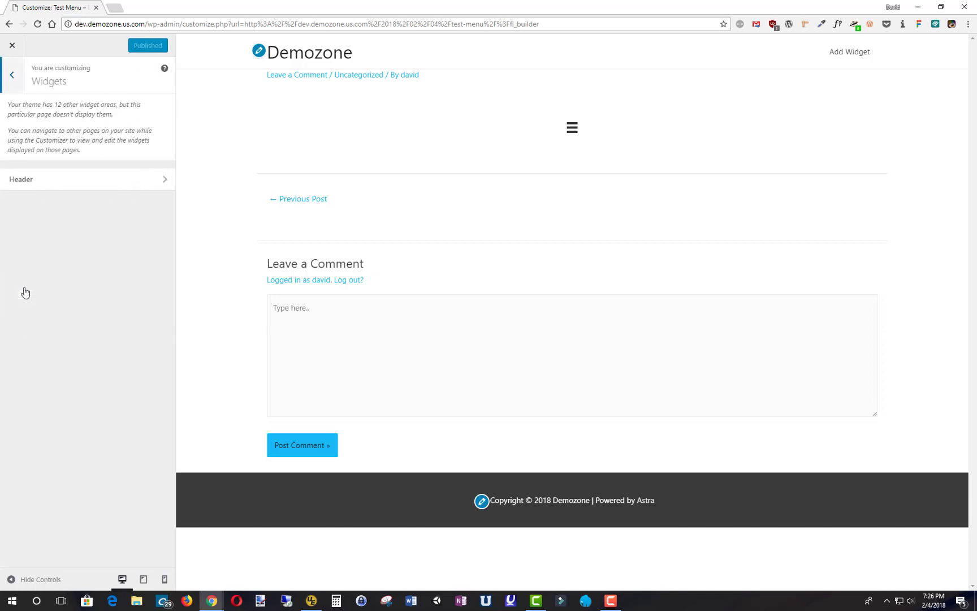
click(165, 183)
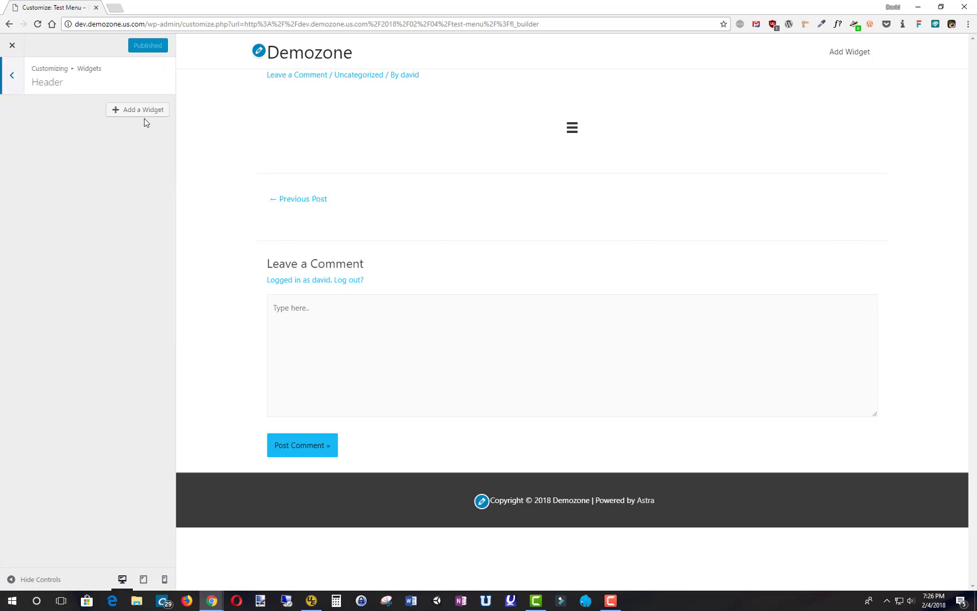
click(143, 110)
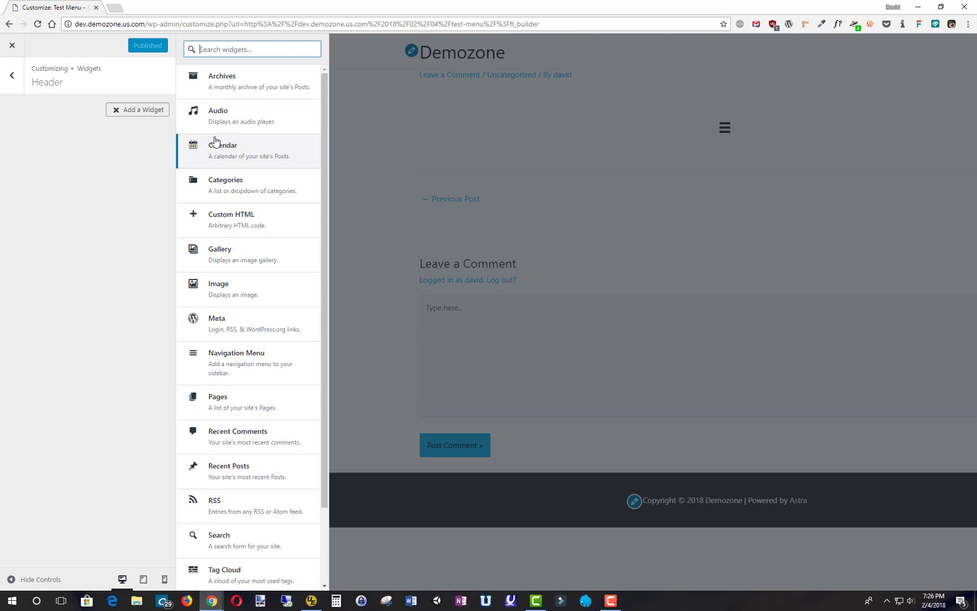
scroll(215, 141, down, 2)
scroll(214, 142, down, 1)
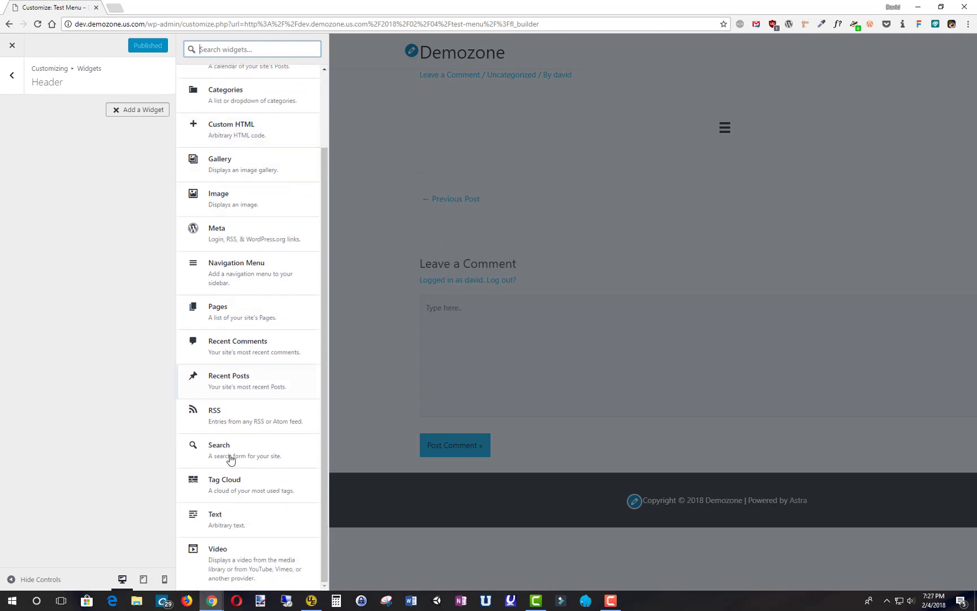
click(218, 516)
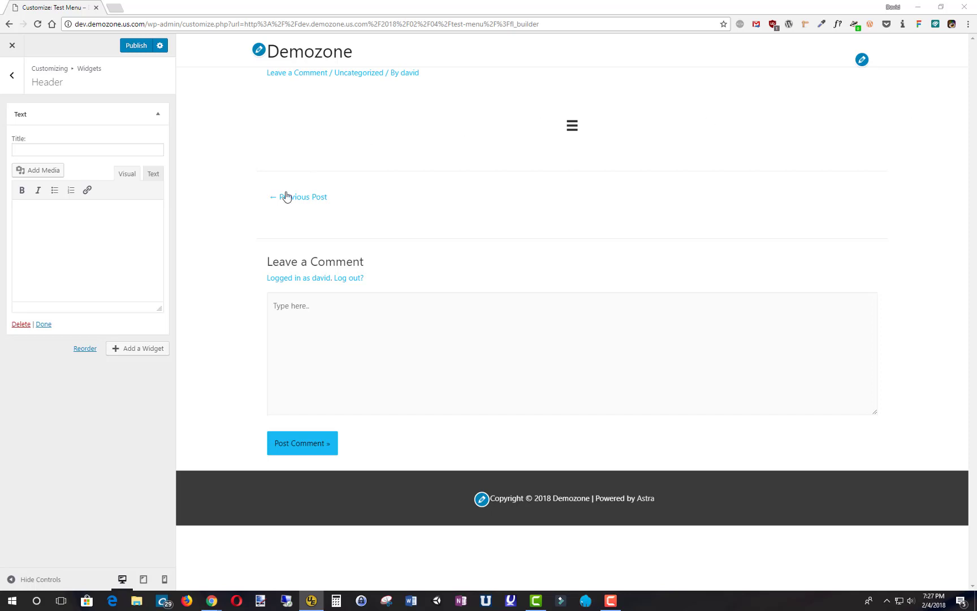
Paste the my-menu fl_builder_insert_layout shortcode into the widget and publish.
click(73, 214)
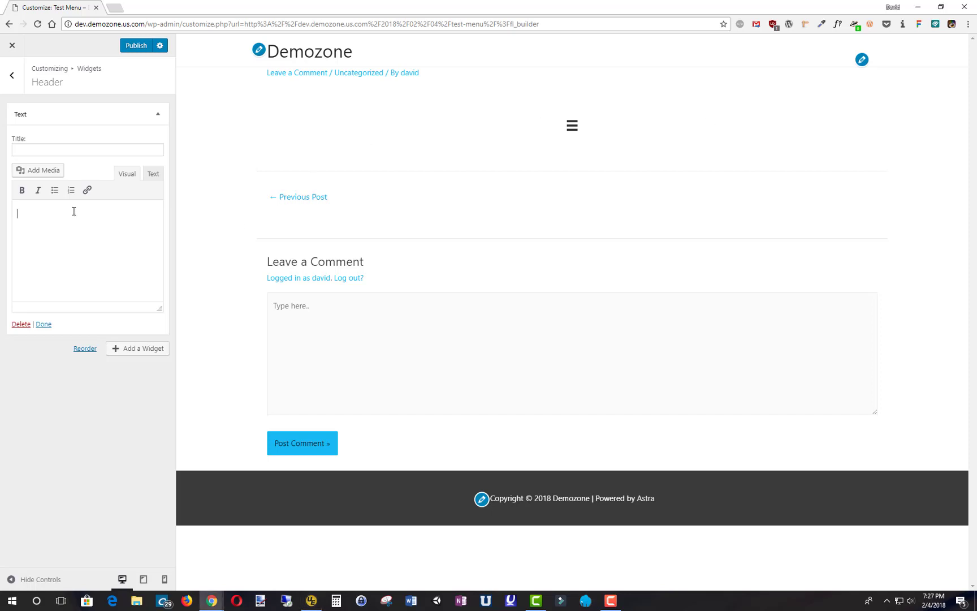
text([fl_builder_insert_layout slug="my-menu"])
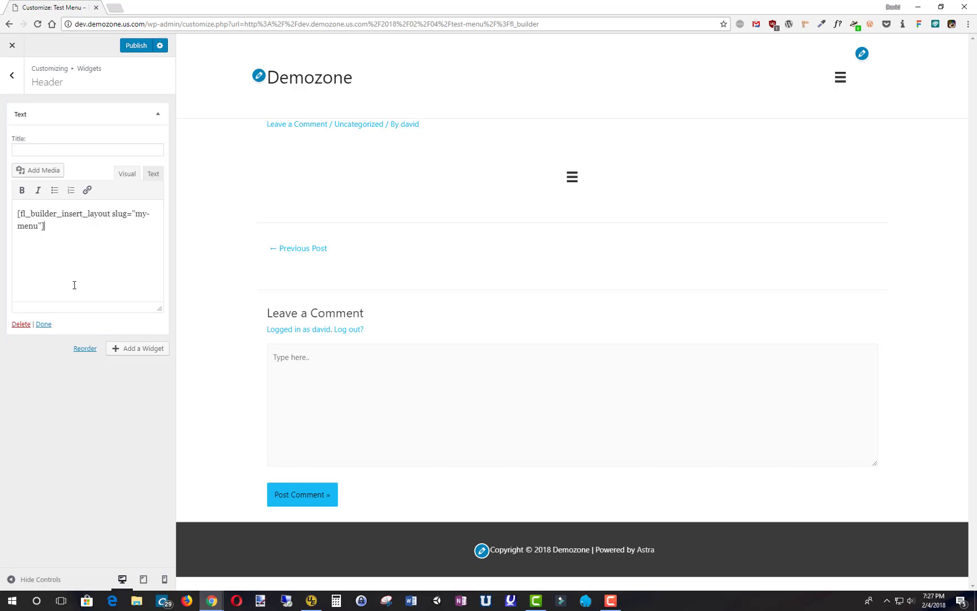
click(128, 47)
Leave the Customizer, reach Sample Page via the header hamburger menu, then reopen and close it.
click(13, 49)
mouse_move(44, 42)
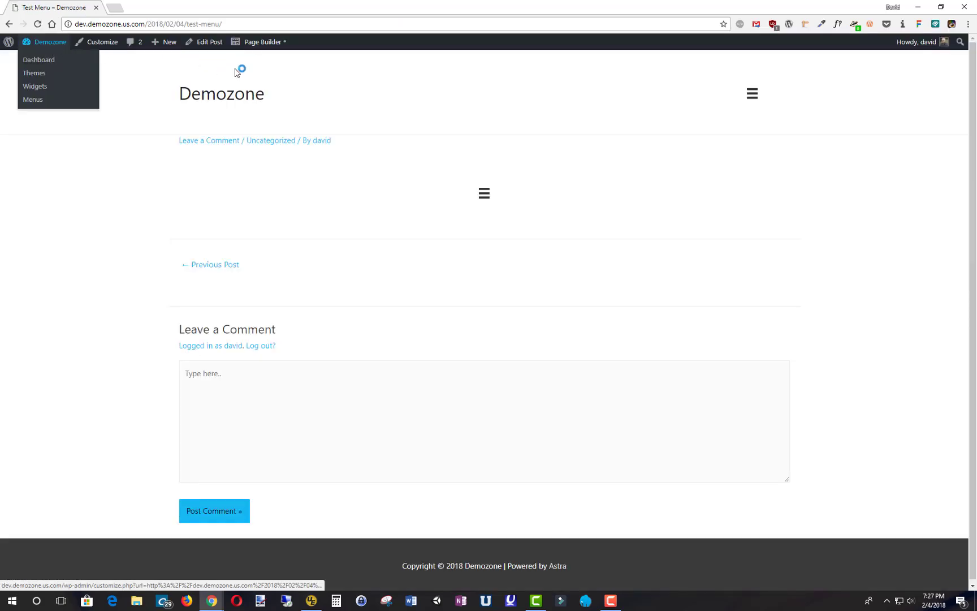
click(233, 102)
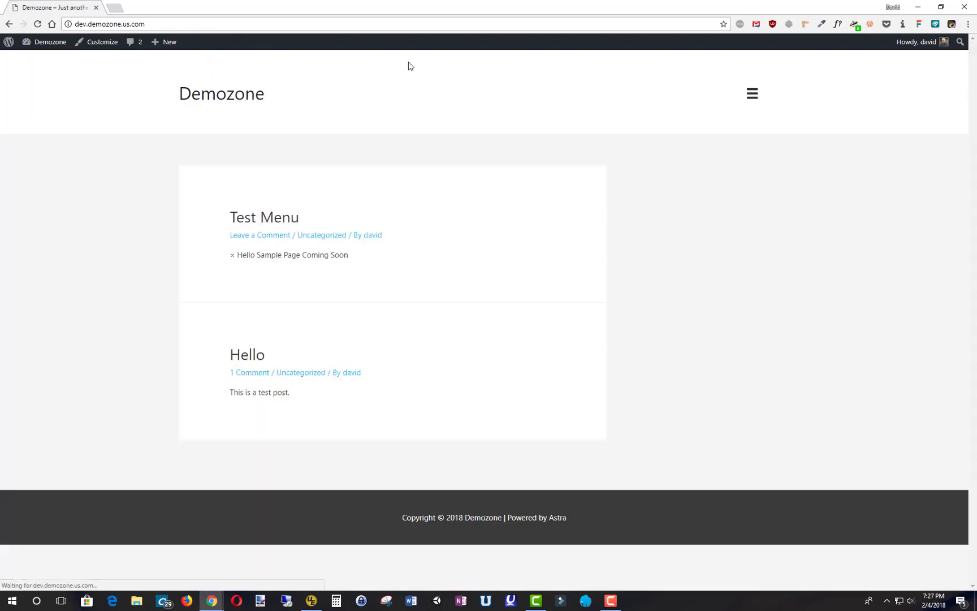
click(753, 93)
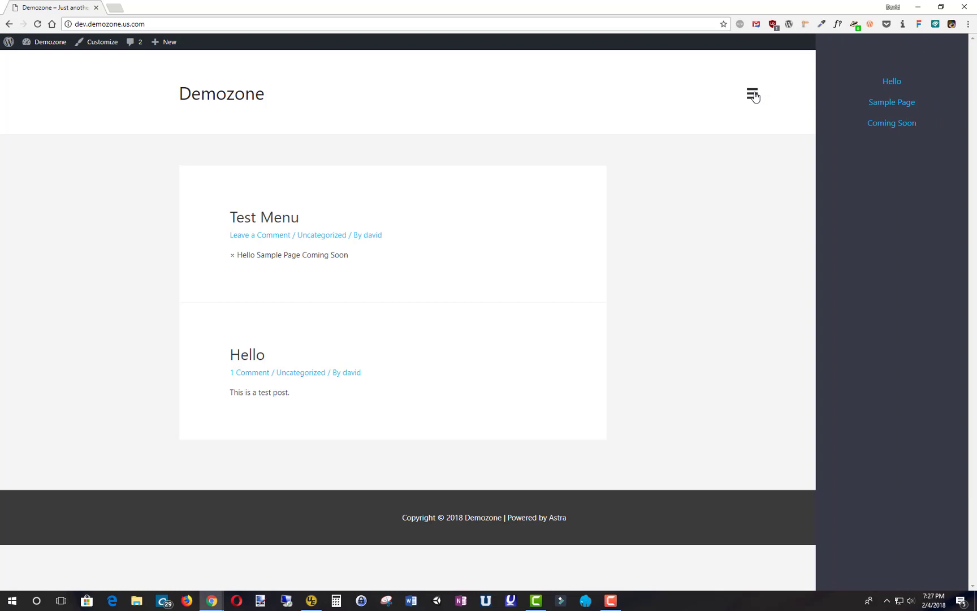
click(885, 104)
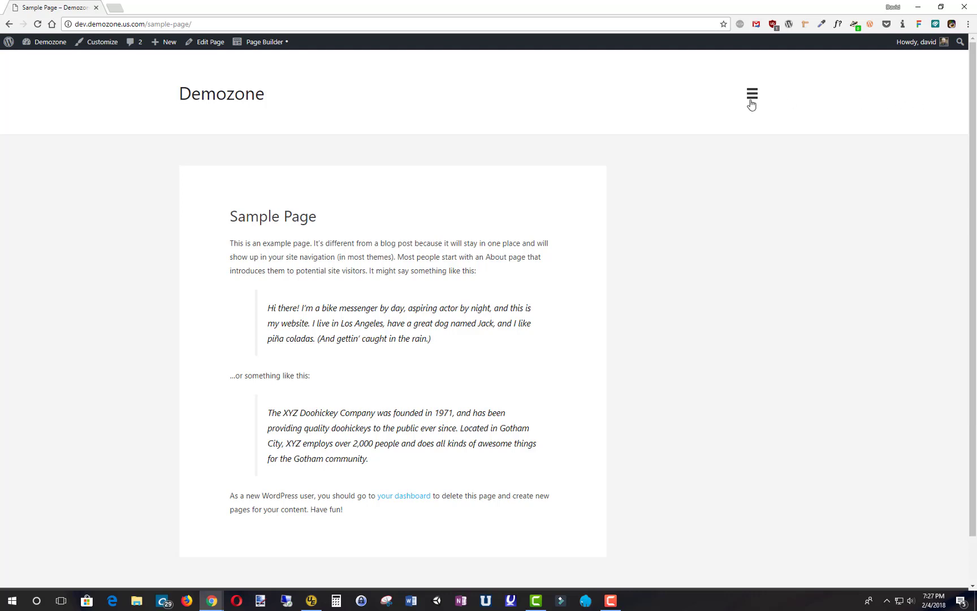
click(752, 98)
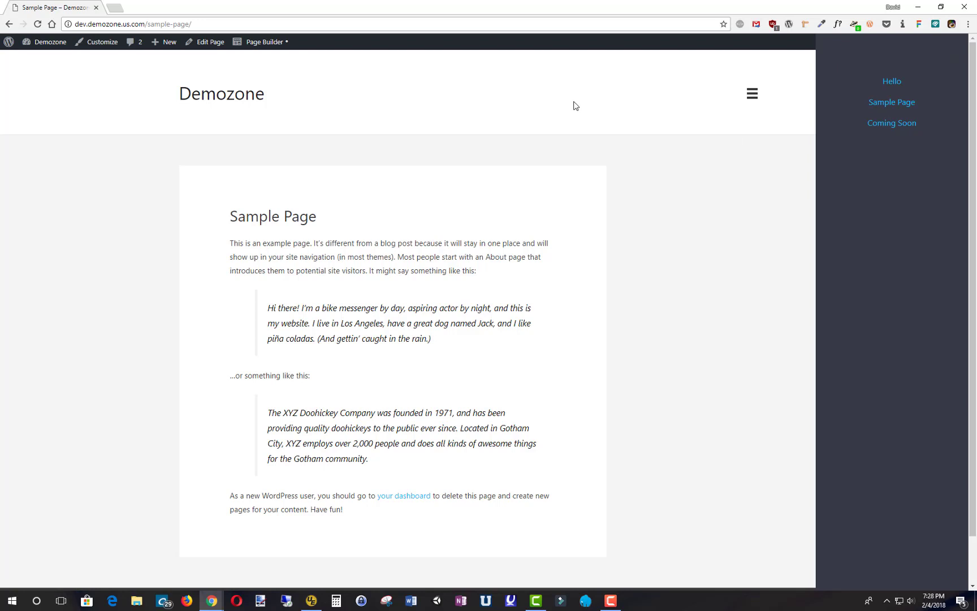
click(548, 105)
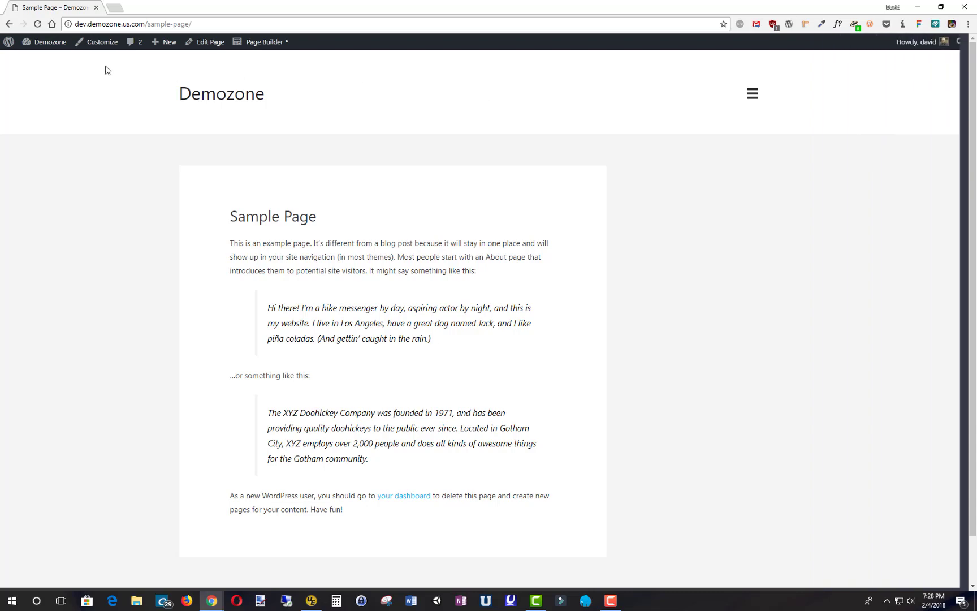
mouse_move(46, 41)
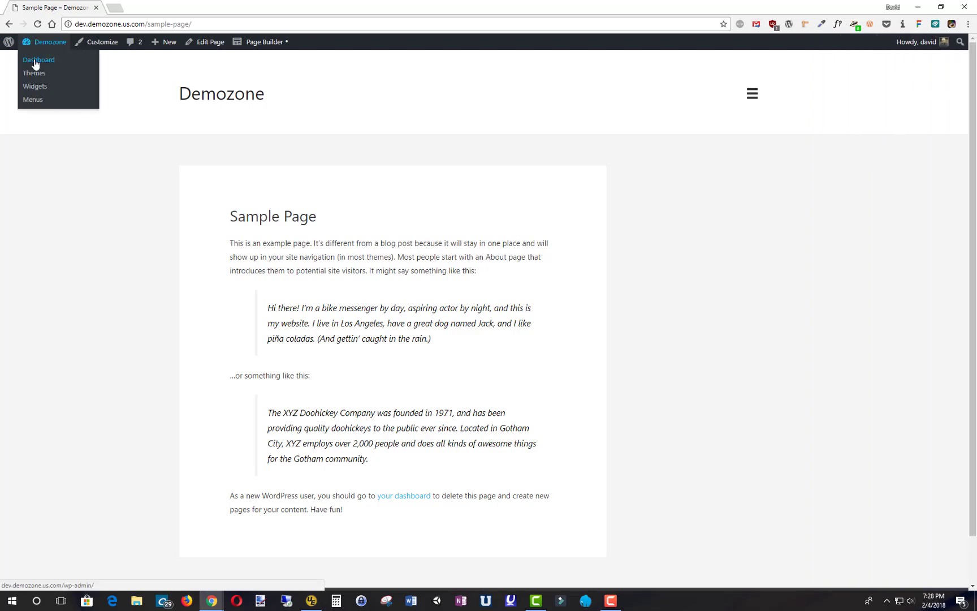
Trash the Test Menu post from the Posts list and delete it permanently from Trash.
click(37, 60)
mouse_move(26, 87)
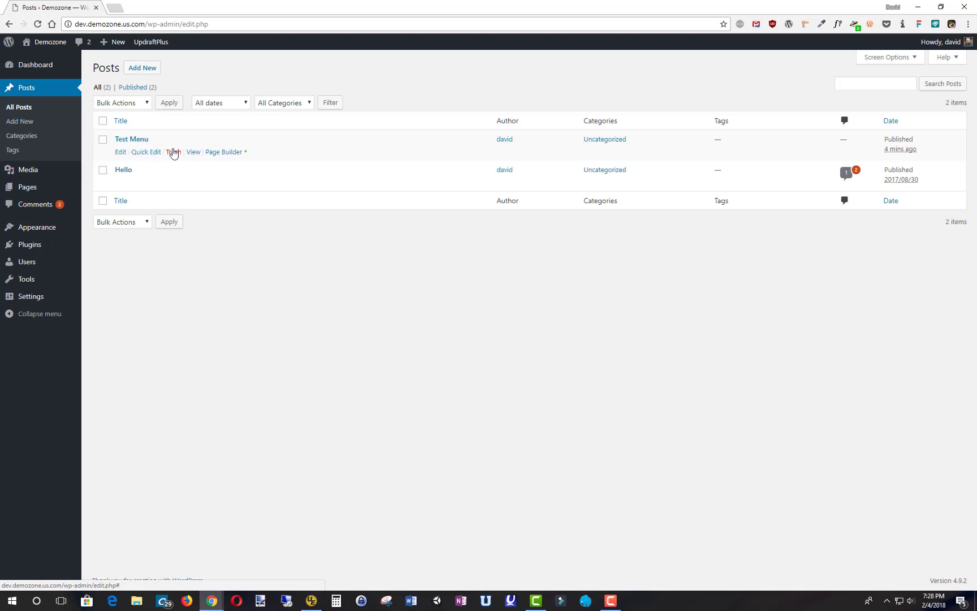
click(174, 153)
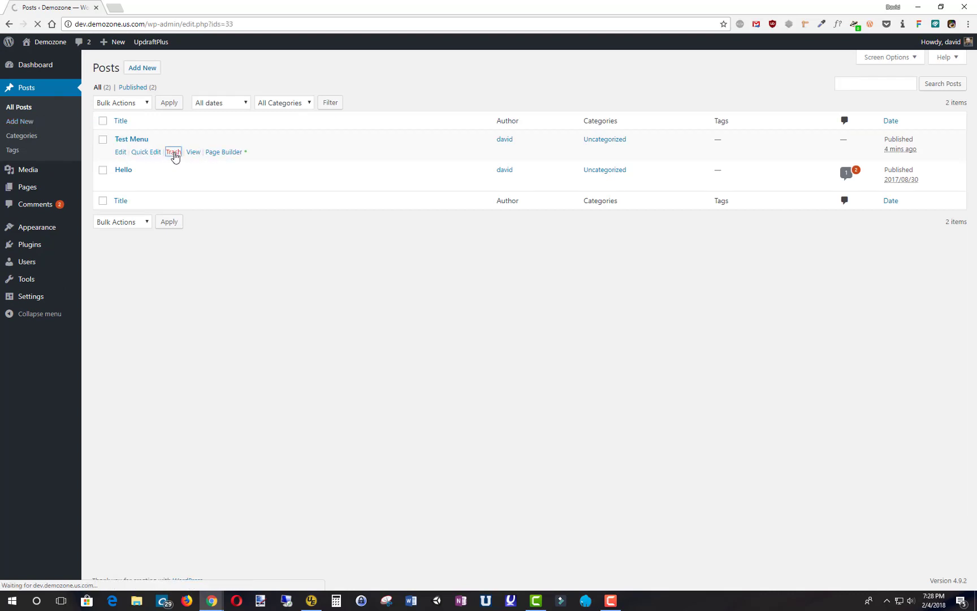
click(175, 117)
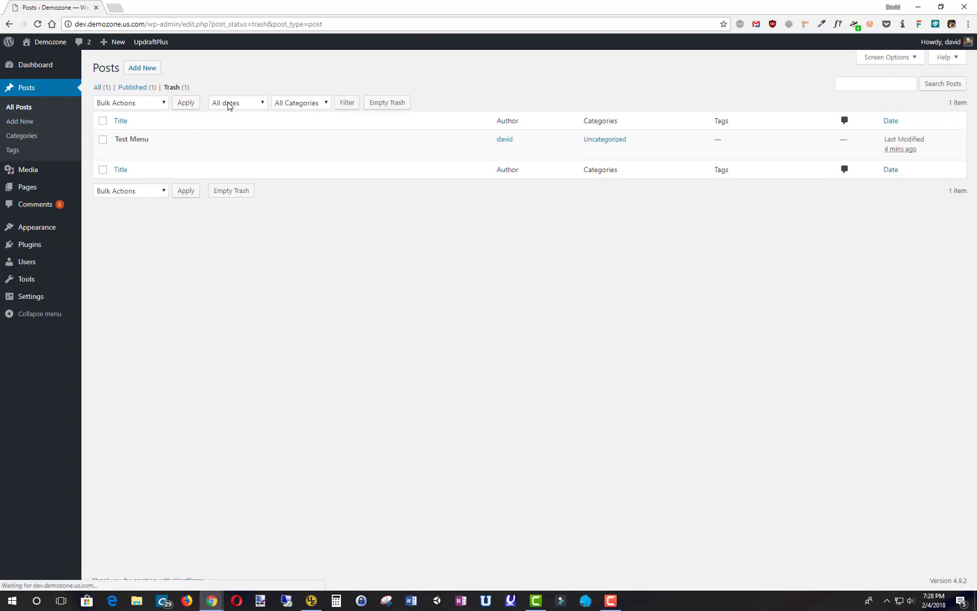
click(174, 154)
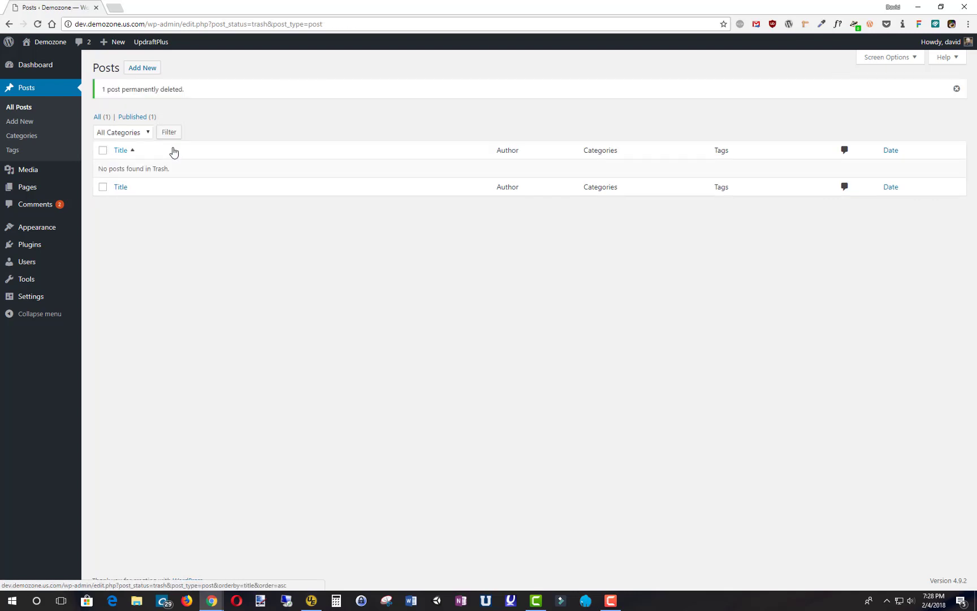
Visit the front page and open, then close, the header hamburger's off-canvas panel.
click(47, 42)
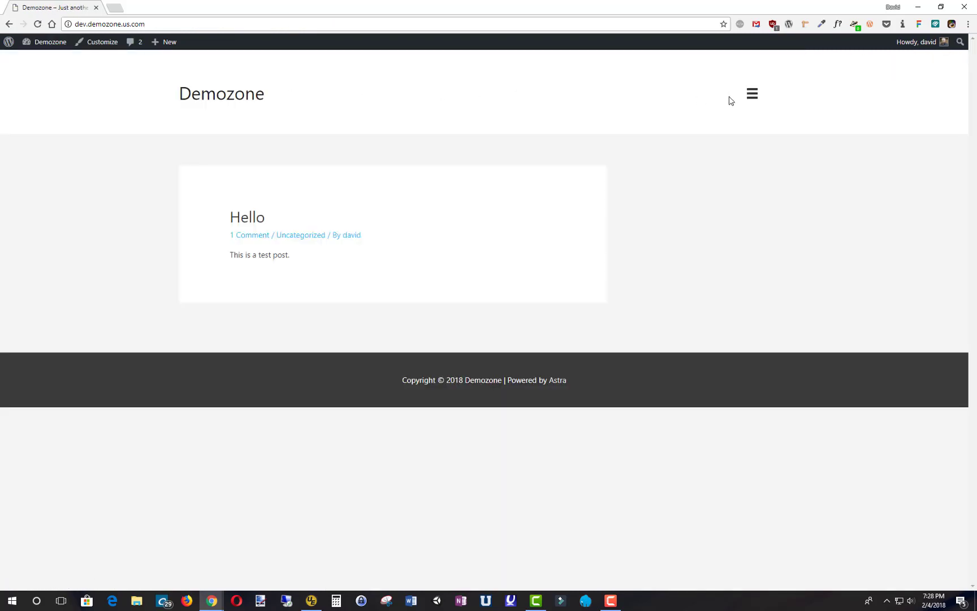
click(754, 96)
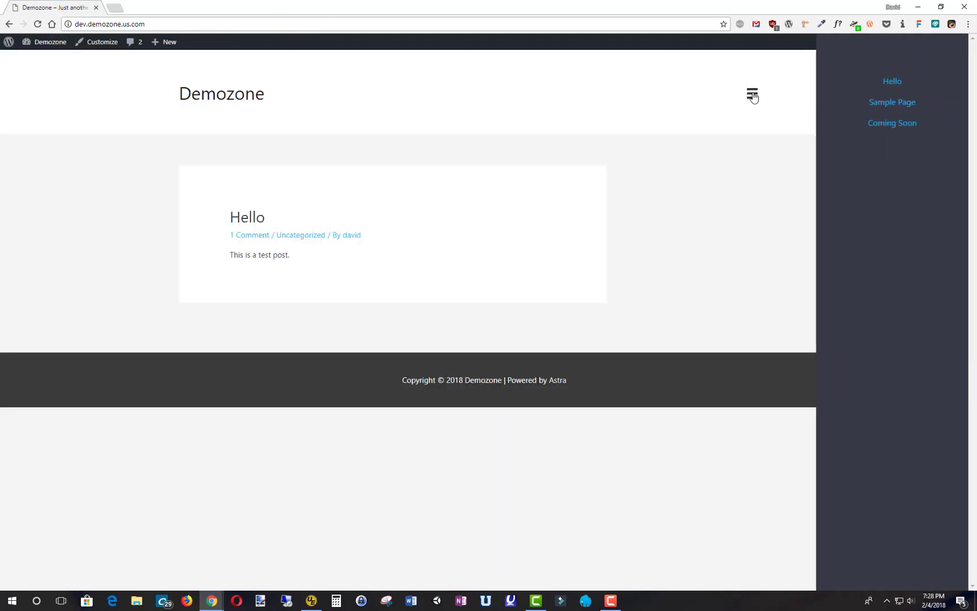
click(697, 98)
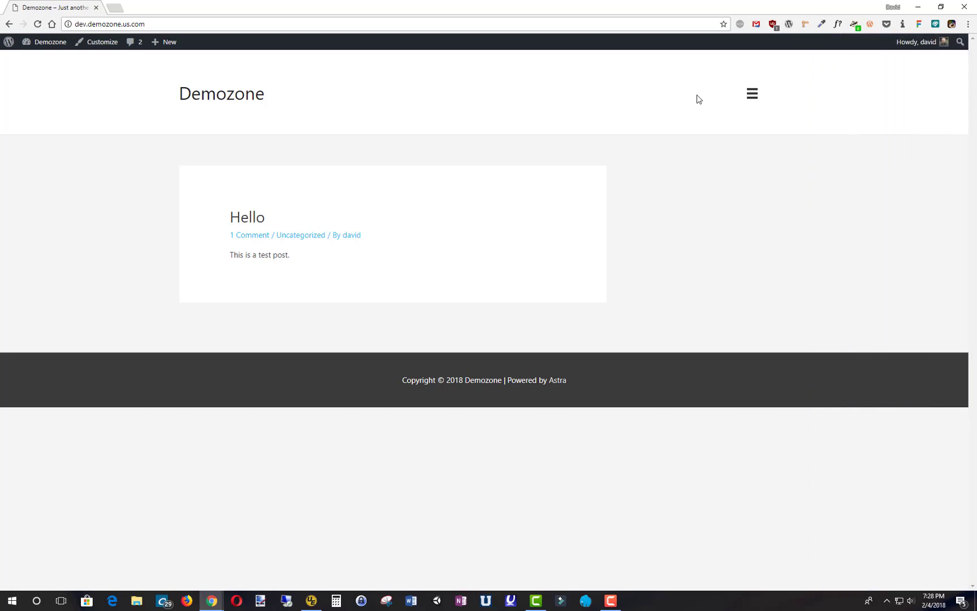